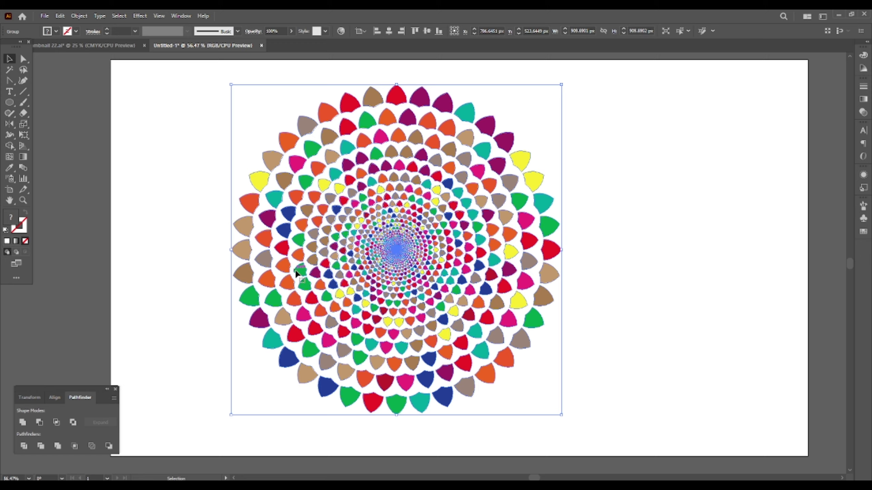
Step: Delete the selected multicoloured petal mandala to leave the artboard empty
key("Delete")
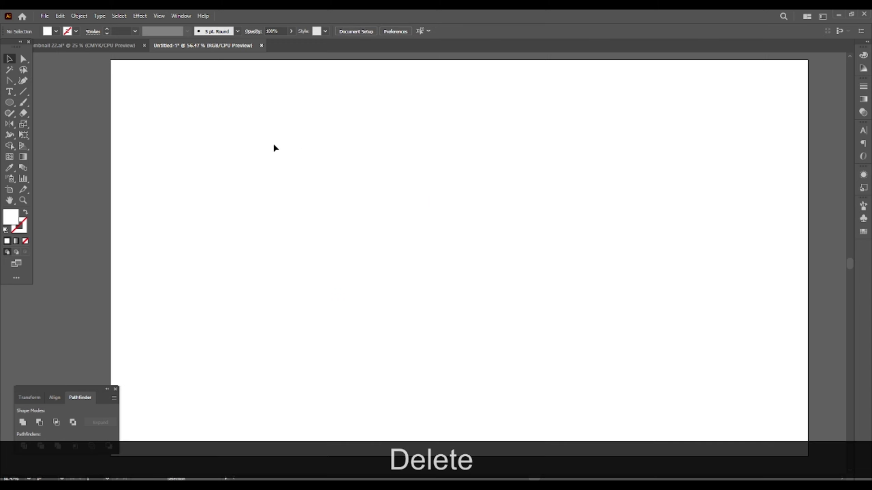
key("space")
left_click_drag(321, 178, 308, 172)
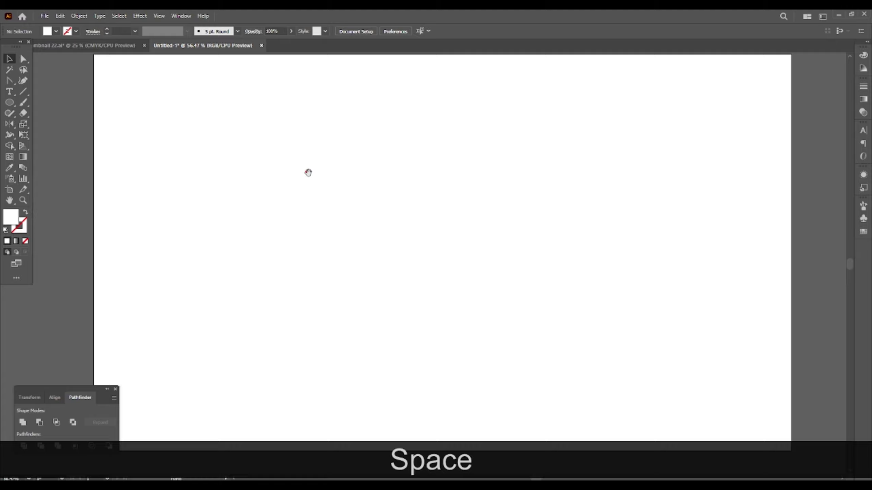
Step: Draw a circle about 486 px in diameter with the Ellipse tool in the upper-middle part of the artboard
key("F1")
left_click(10, 103)
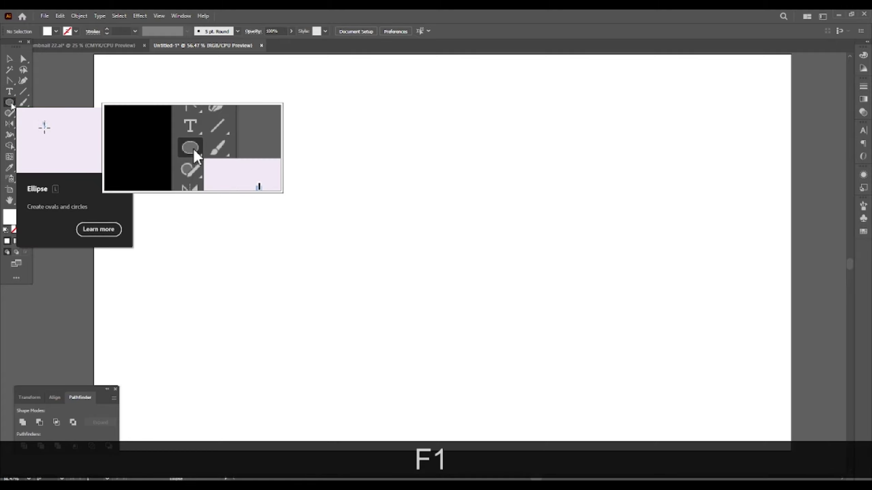
left_click(49, 124)
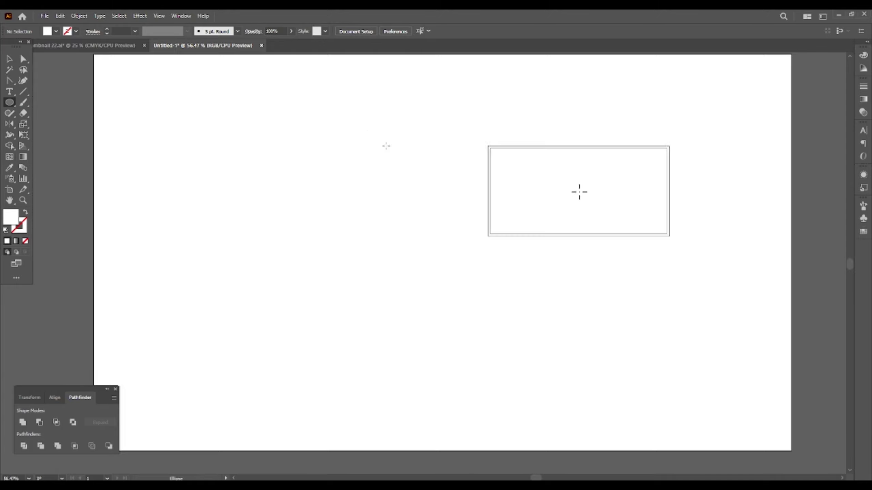
key("F1")
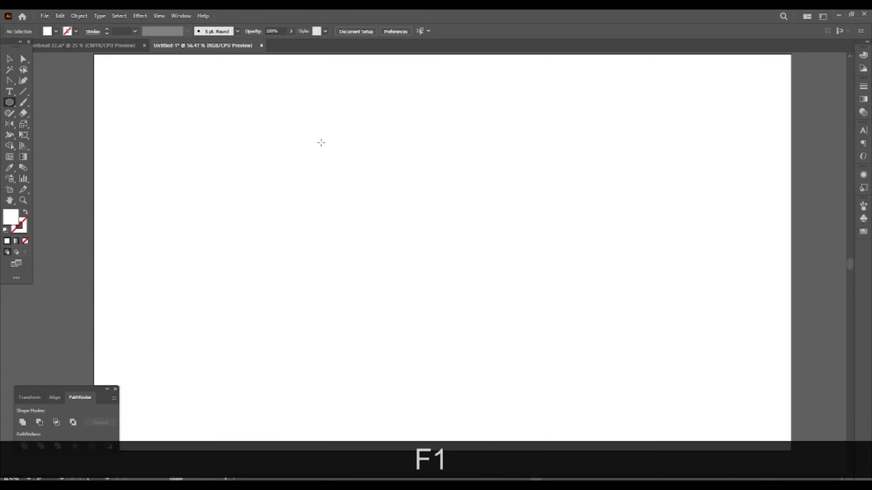
left_click_drag(314, 140, 430, 291)
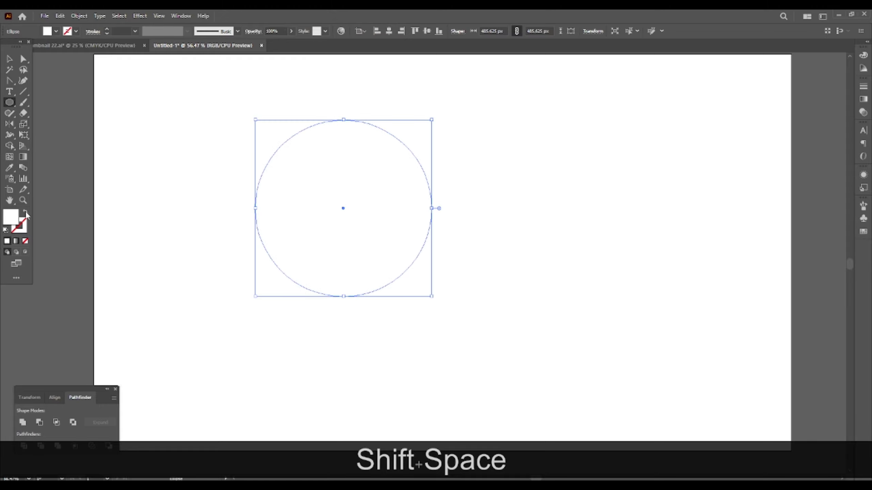
Step: Swap the circle's fill and stroke so it has no fill, and set its stroke to near-black (020001)
left_click(26, 213)
double_click(20, 227)
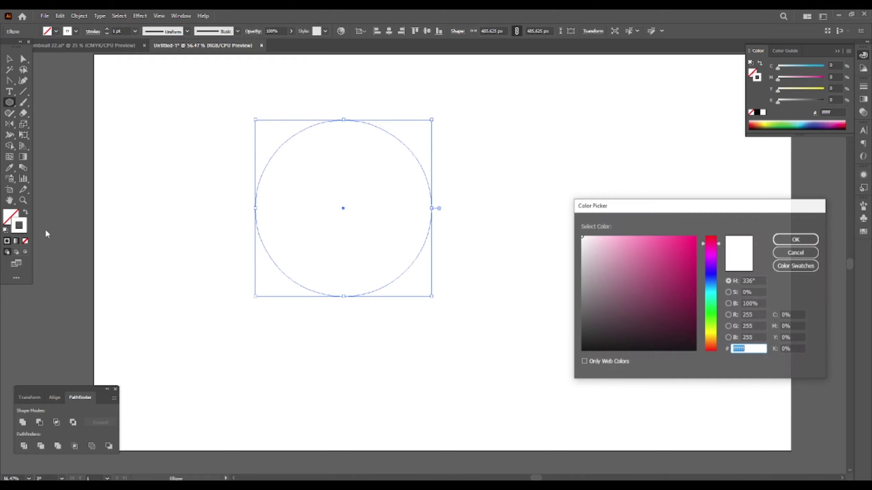
left_click_drag(671, 264, 695, 350)
left_click(787, 243)
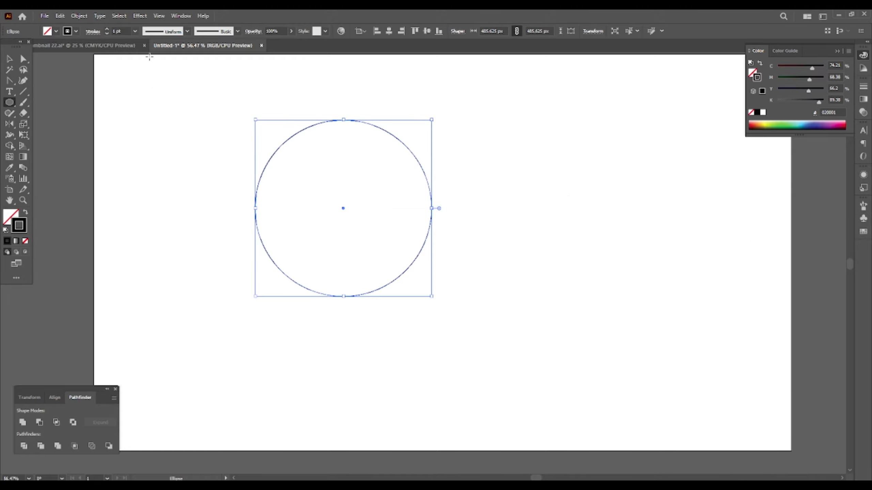
Step: Set the circle's stroke weight to 6 pt
left_click(107, 29)
left_click(107, 29)
left_click(107, 29)
left_click(107, 29)
left_click(107, 29)
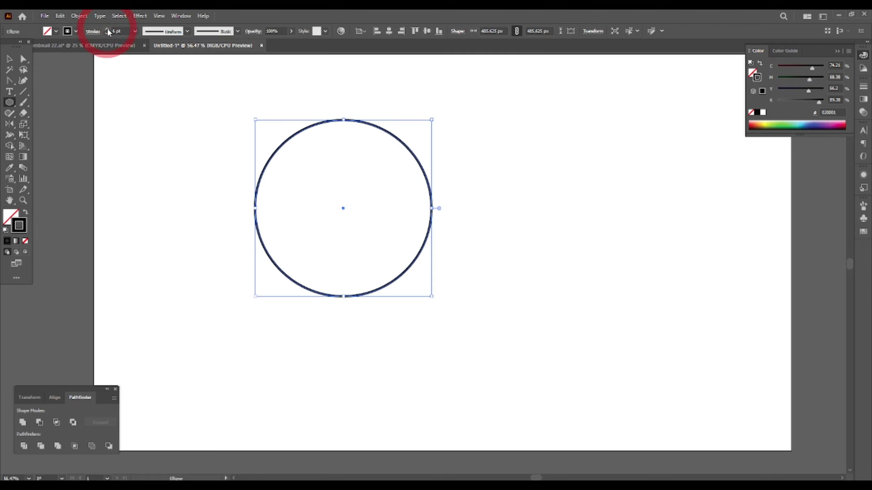
Step: Duplicate the circle sideways by half its width and duplicate the pair downward by half its height, forming four overlapping circles
left_click(9, 59)
left_click(430, 203)
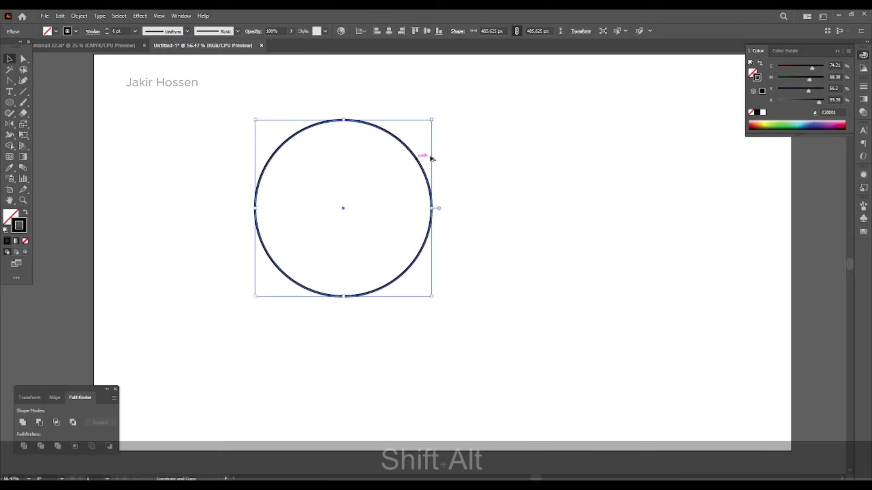
left_click_drag(419, 160, 504, 168)
left_click_drag(282, 102, 607, 179)
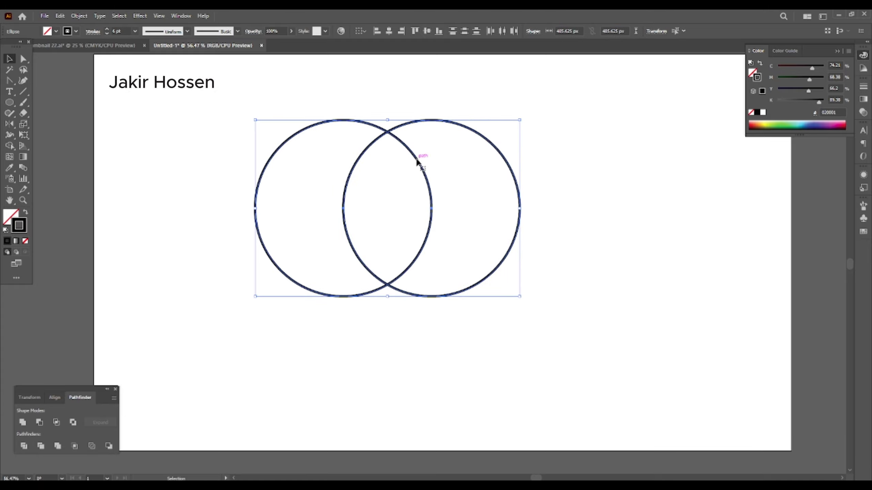
left_click_drag(420, 162, 433, 249)
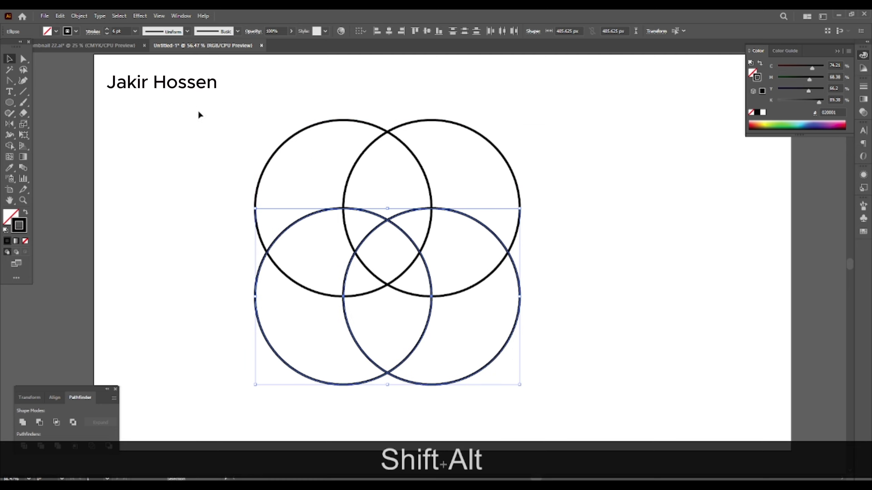
Step: Split the four overlapping circles into separate pieces with Pathfinder Divide and ungroup them
left_click_drag(200, 116, 538, 243)
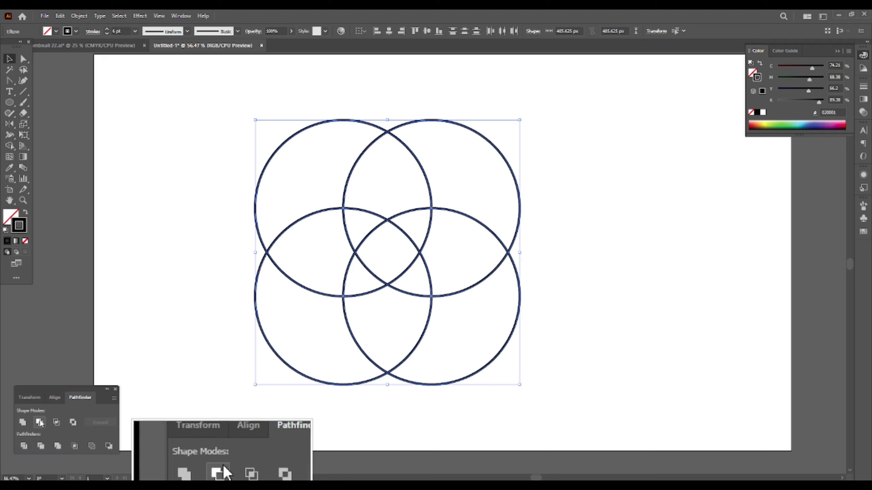
left_click(24, 446)
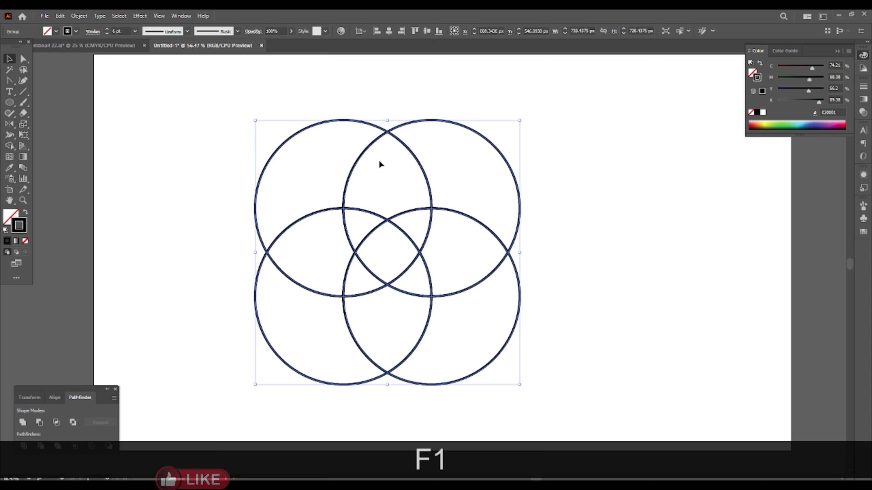
right_click(316, 148)
left_click(347, 266)
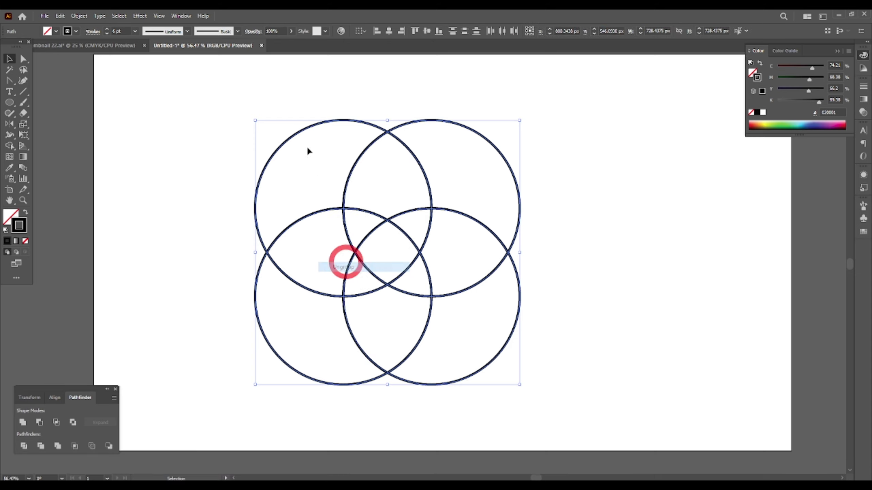
Step: Select the petal-shaped piece where the upper two circles overlap and swap its stroke and fill to make it solid black
left_click(363, 171)
left_click(353, 166)
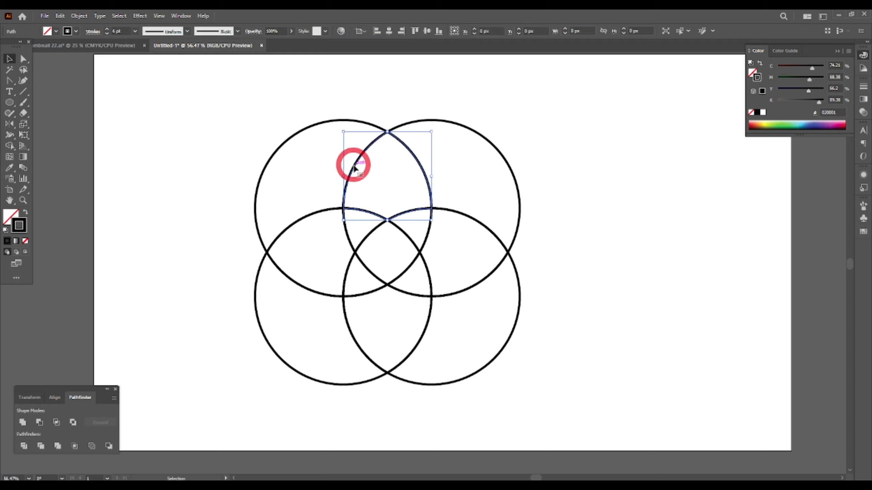
left_click(338, 170)
left_click(387, 169)
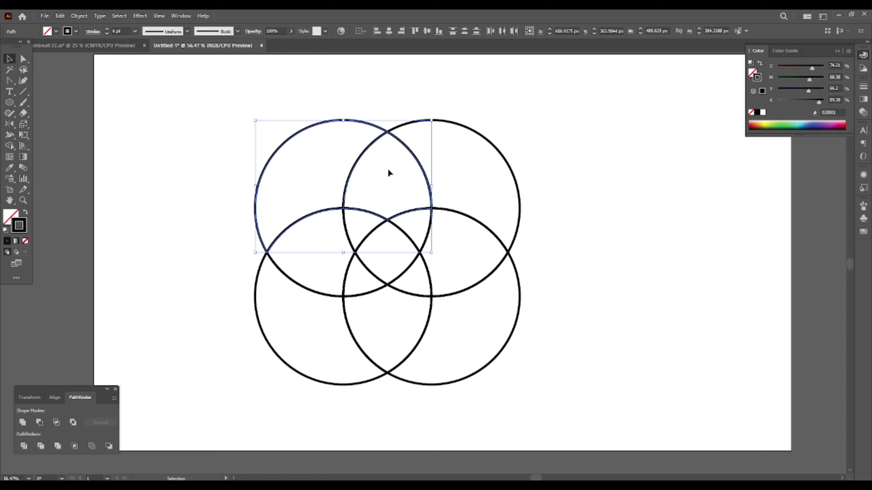
left_click(371, 169)
left_click(353, 164)
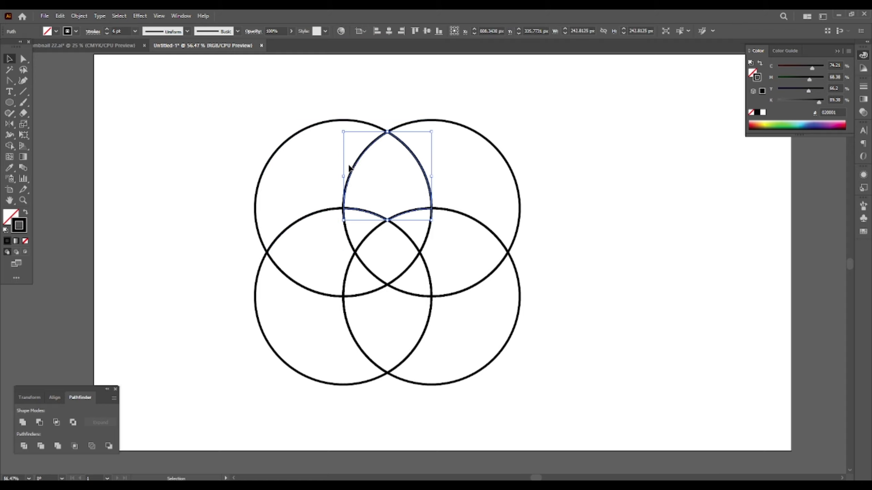
key("shift+x")
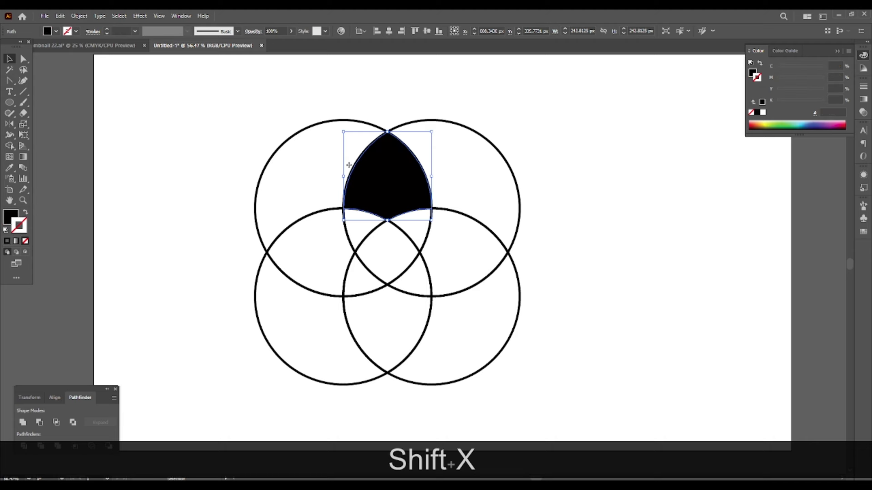
Step: Isolate the black petal by hiding it, deleting all other circle pieces, and showing it again
key("ctrl+3")
left_click_drag(229, 107, 570, 358)
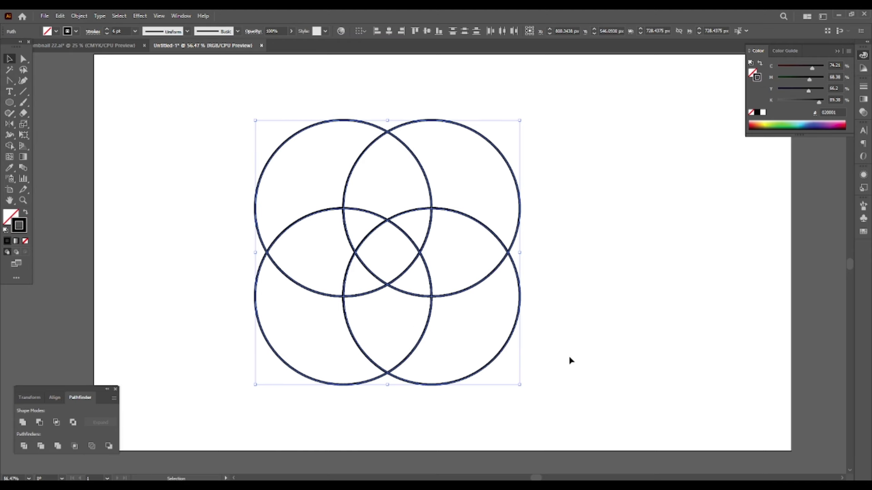
key("Delete")
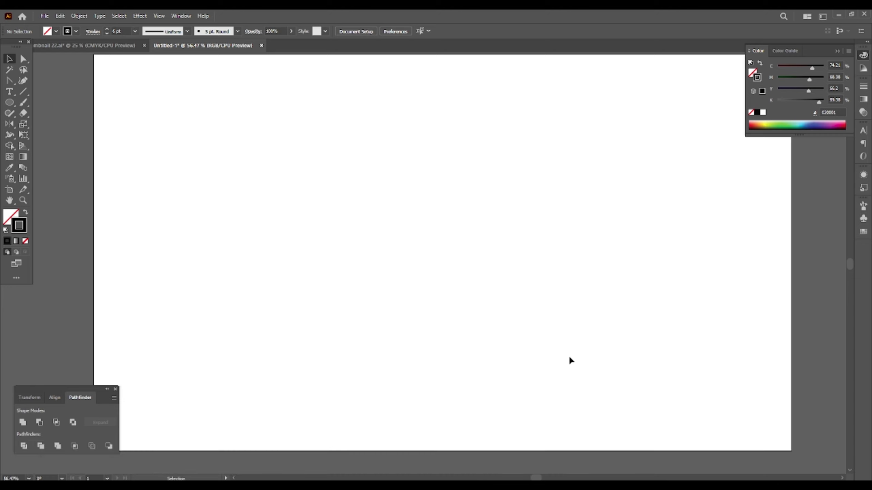
key("ctrl+alt")
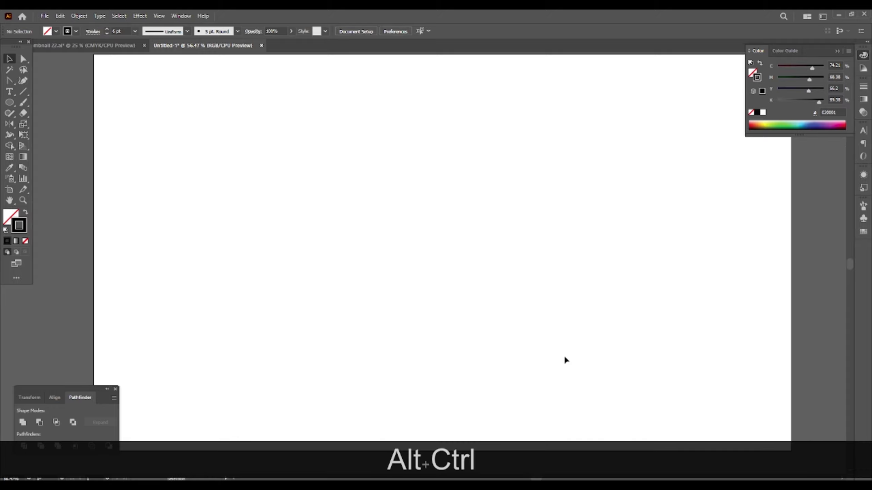
key("ctrl+alt+3")
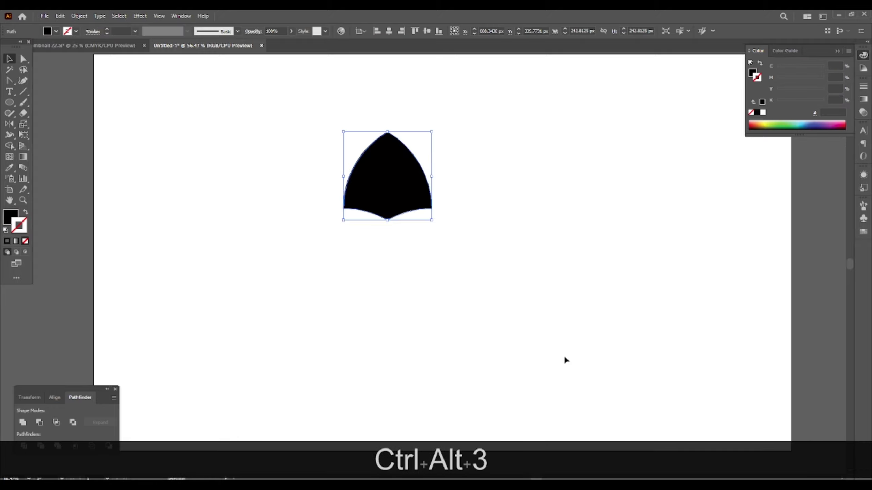
Step: Move the petal to the artboard's upper centre, scale it to about 121.5 px, and place a copy straight below near the lower edge
left_click_drag(391, 179, 413, 111)
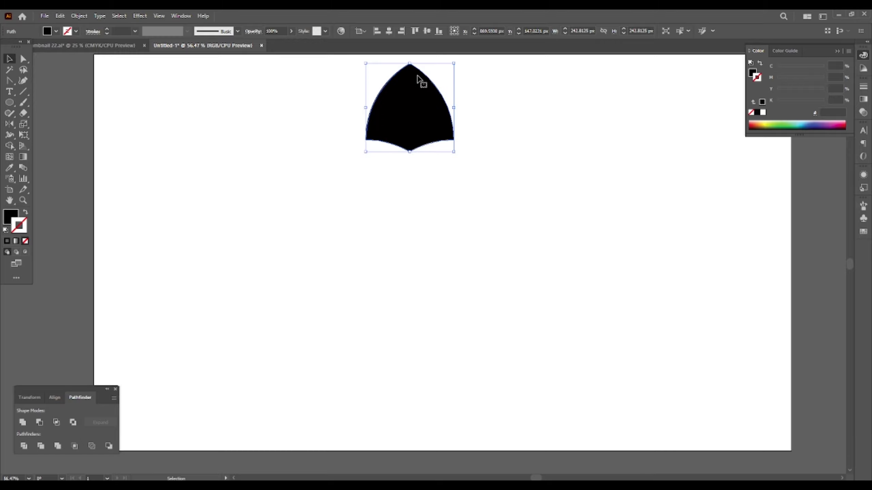
left_click_drag(409, 65, 463, 385)
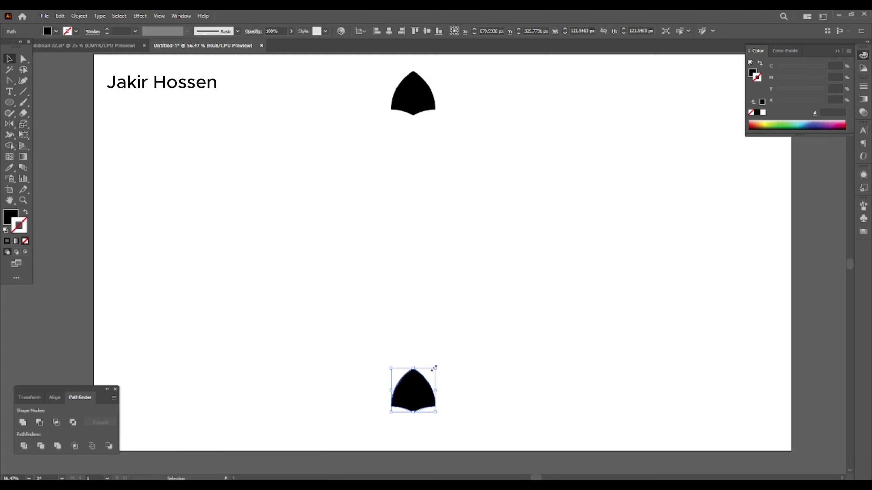
Step: Try rotating the lower petal copy upside down and undo the rotation
left_click_drag(436, 364, 424, 433)
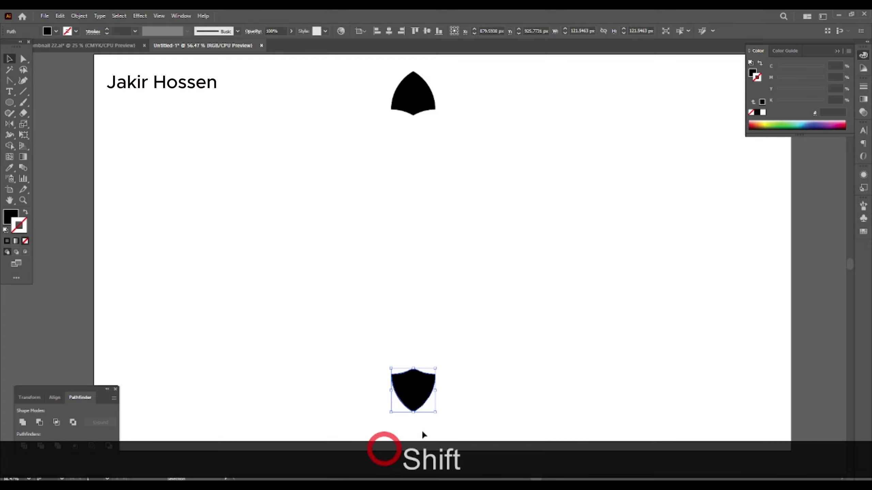
key("a")
key("ctrl+shift+z")
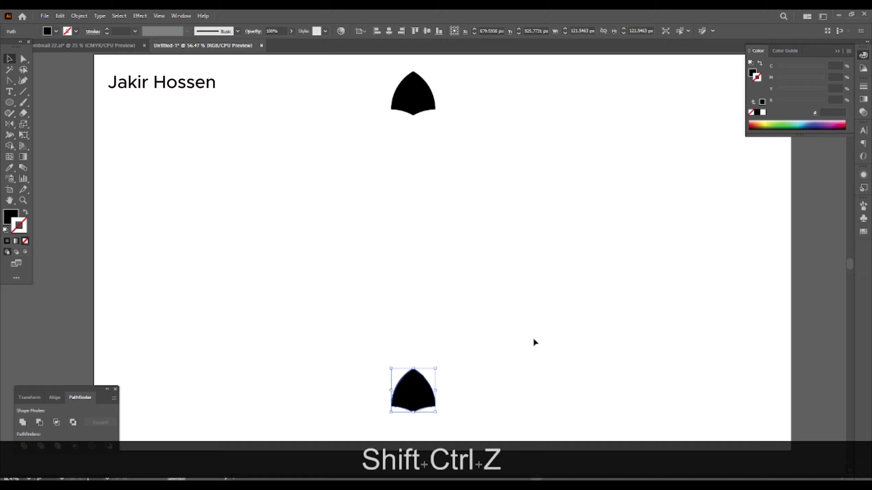
Step: Reflect the lower petal copy across the horizontal axis so its tip points downward
key("o")
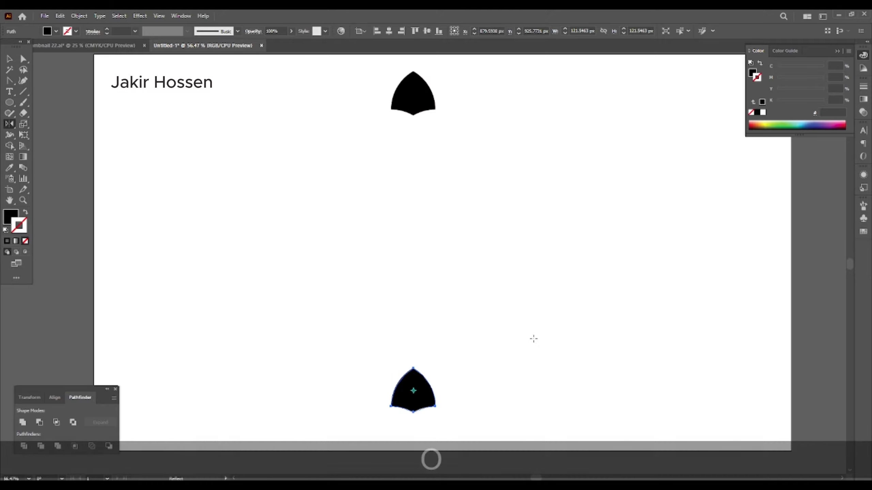
key("Return")
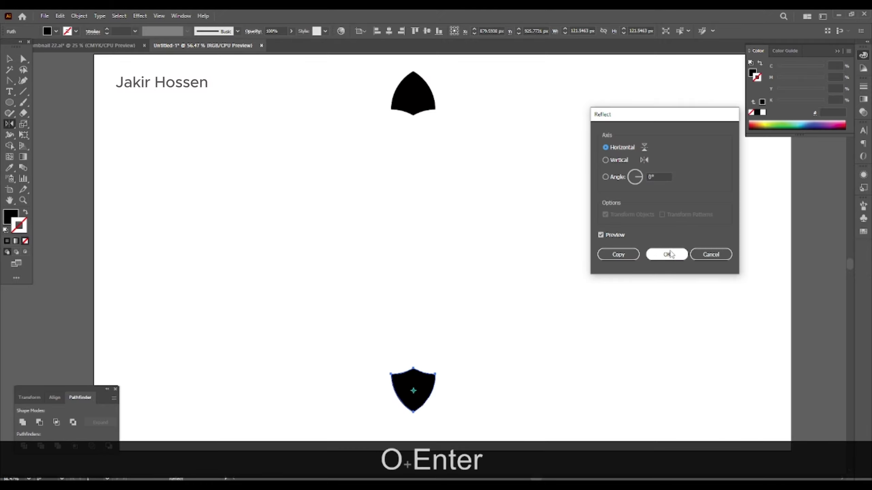
left_click(668, 254)
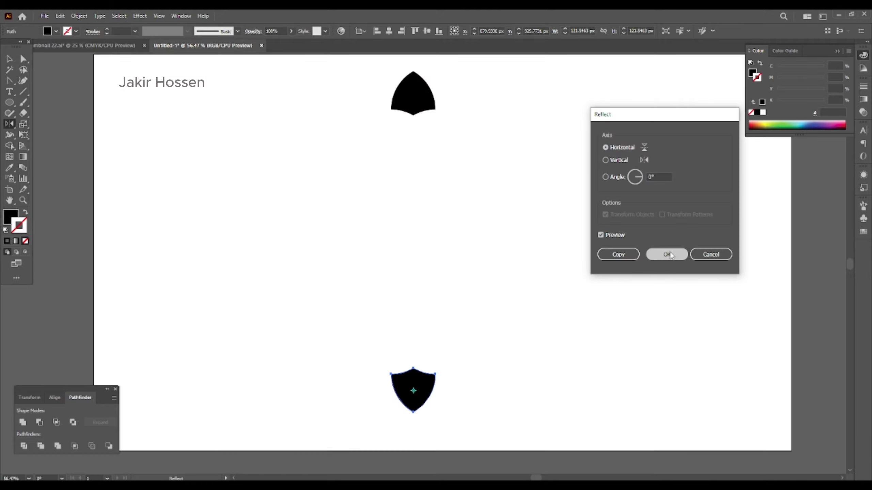
Step: Select the upper and lower petals together and group them
left_click(9, 59)
left_click_drag(361, 82, 529, 387)
left_click(519, 213)
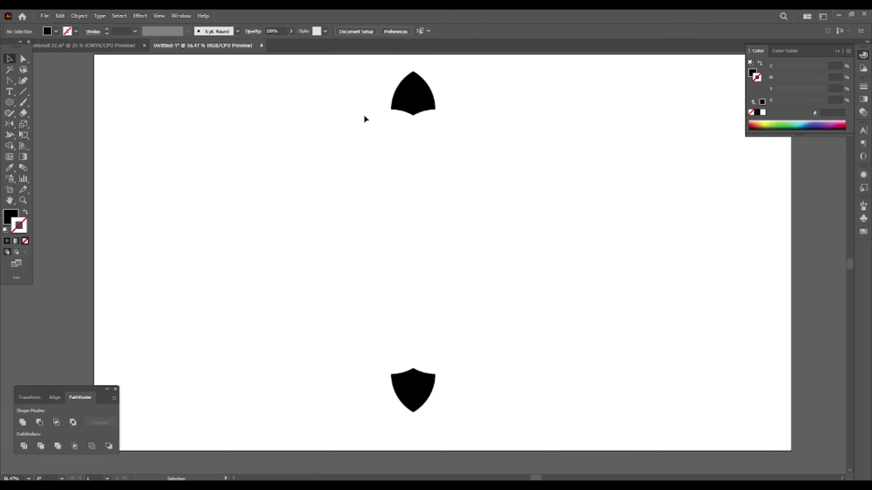
left_click_drag(354, 88, 517, 415)
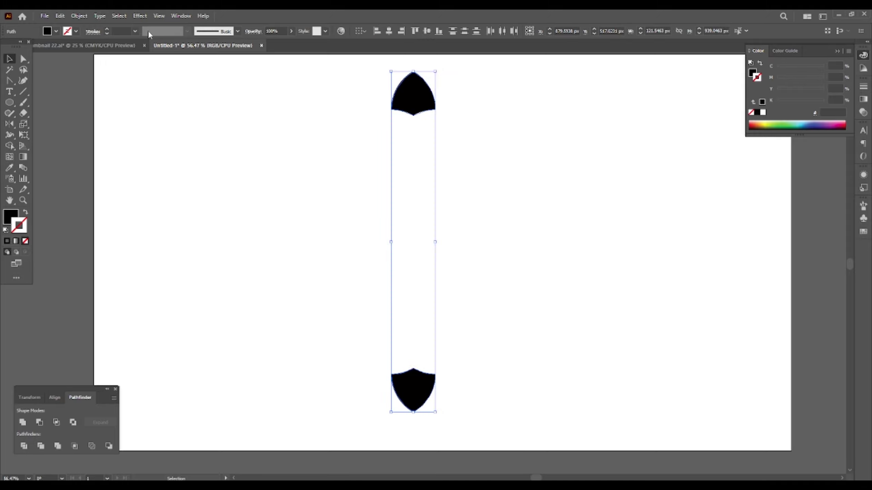
key("ctrl+g")
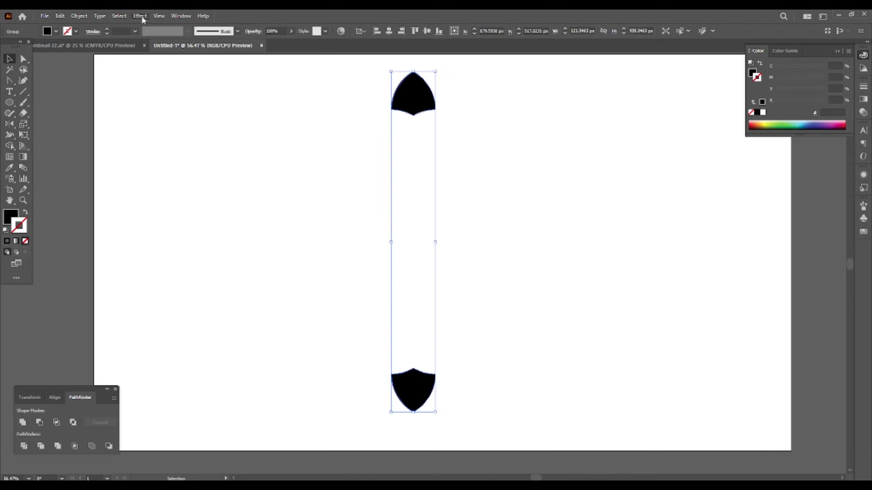
Step: Start a Transform effect on the grouped petal pair and set its rotation angle to 20°
key("F1")
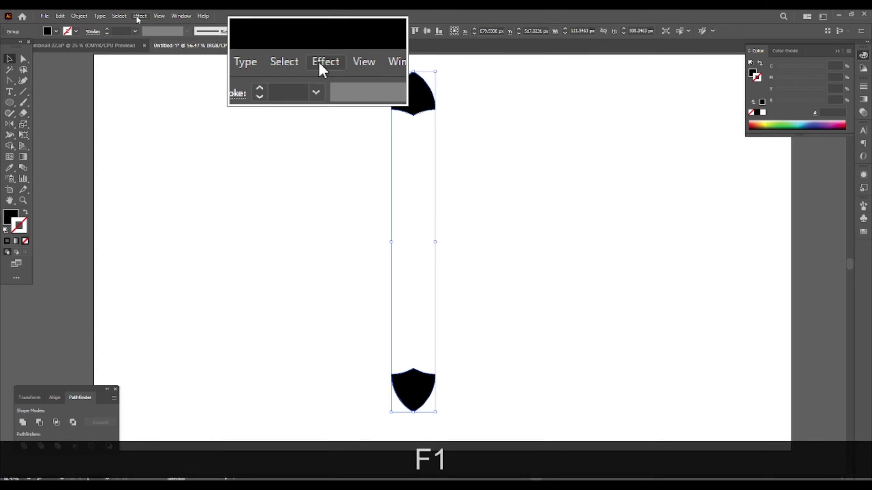
left_click(138, 16)
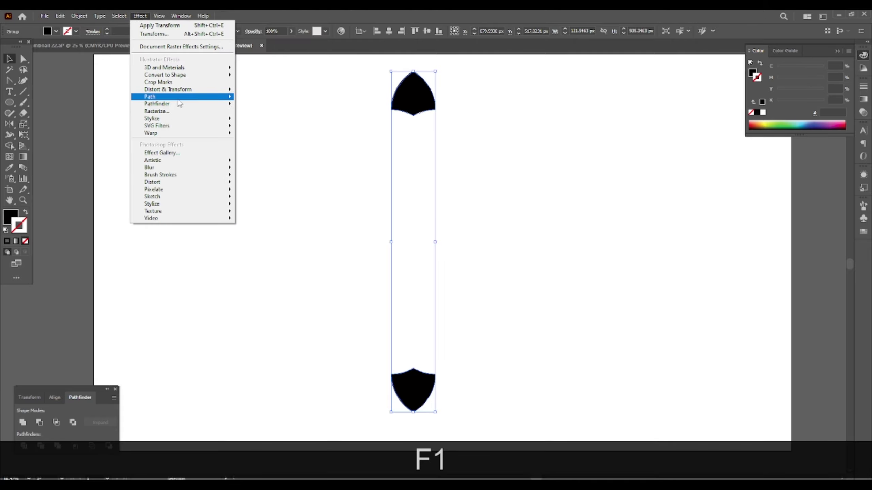
mouse_move(183, 92)
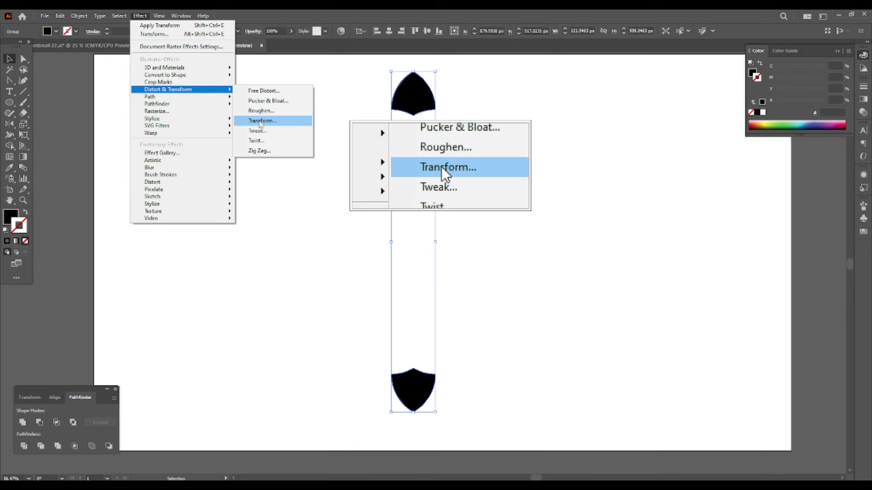
left_click(260, 121)
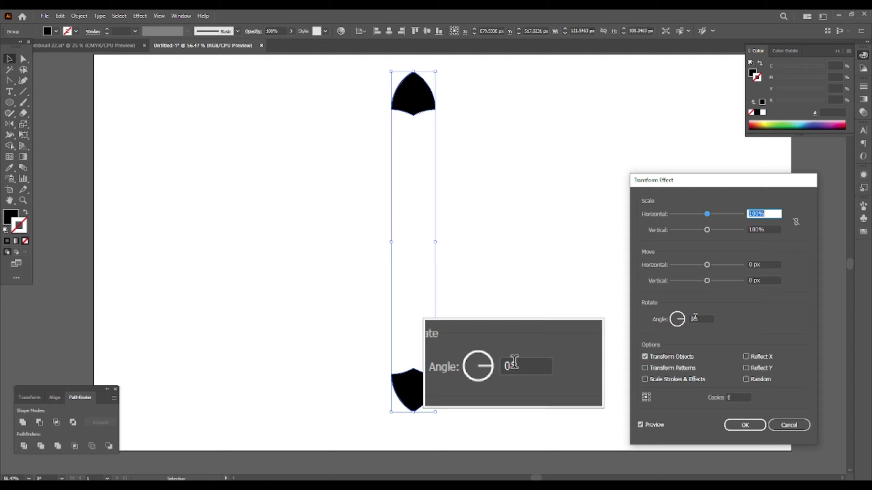
double_click(694, 318)
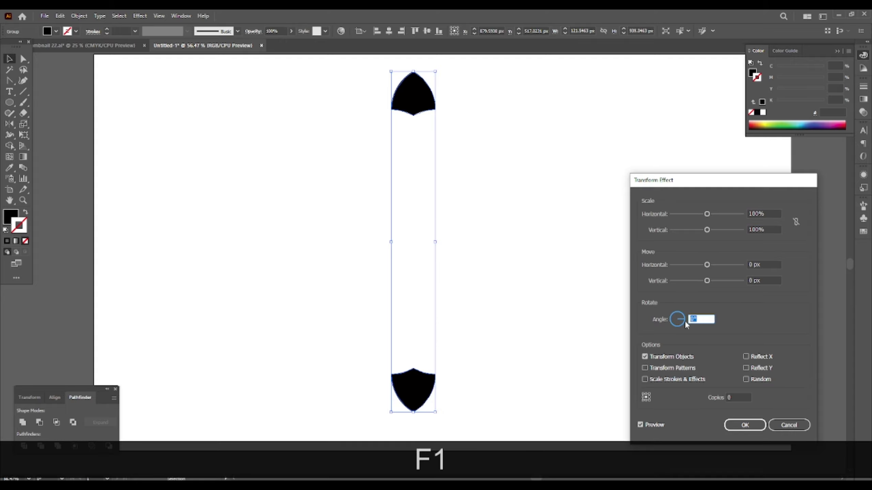
key("Up")
key("Up")
key("Up")
key("Up")
key("Up")
key("Up")
key("Up")
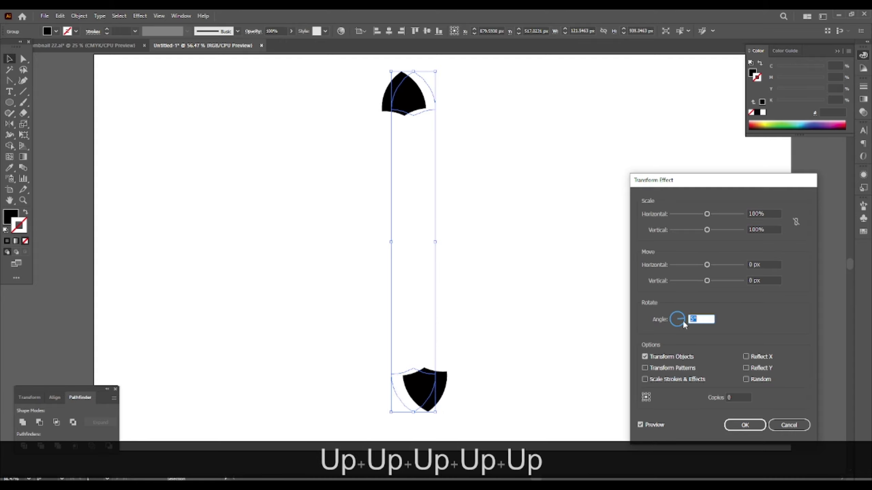
key("Up")
key("Up")
key("Up")
key("Up")
key("Up")
key("Up")
key("Up")
key("Up")
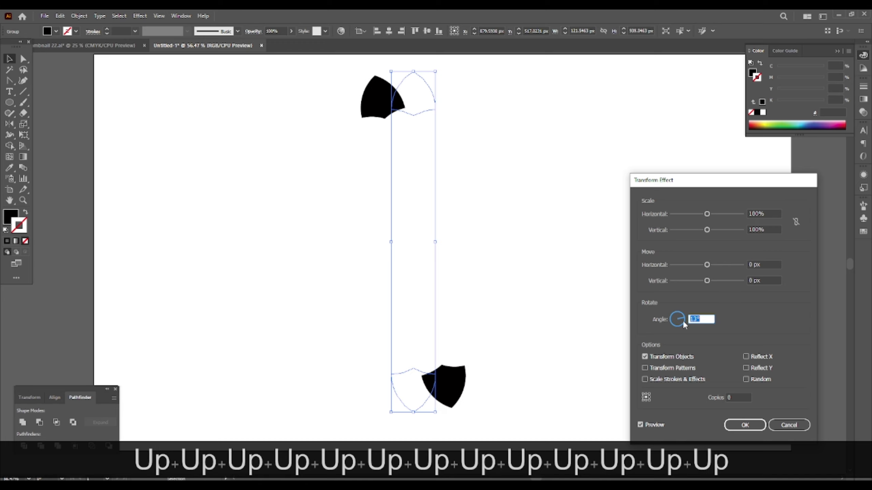
key("Up")
key("Up")
key("Up")
key("Up")
key("Up")
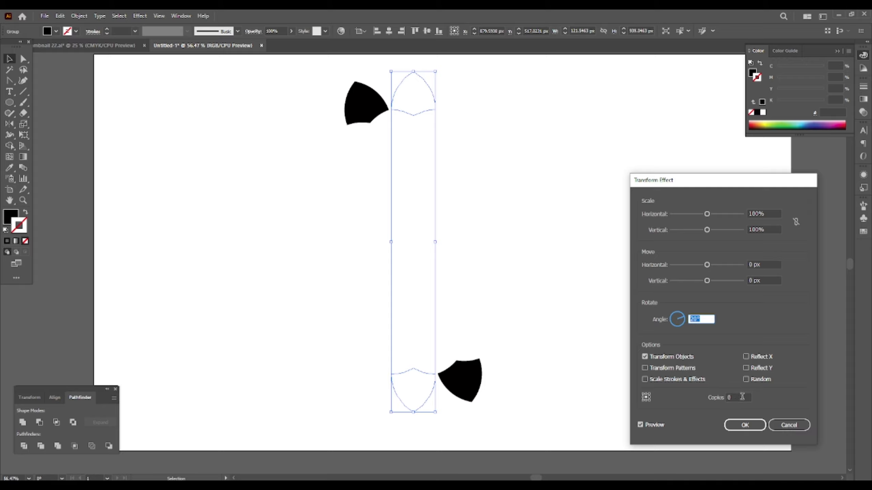
Step: Set the Transform effect to 8 copies so the petals form a full ring, and apply it
key("F1")
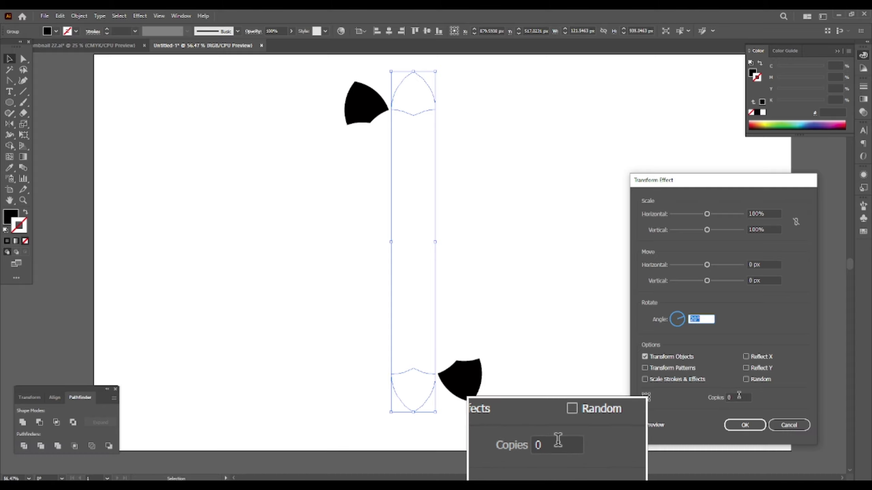
left_click(735, 397)
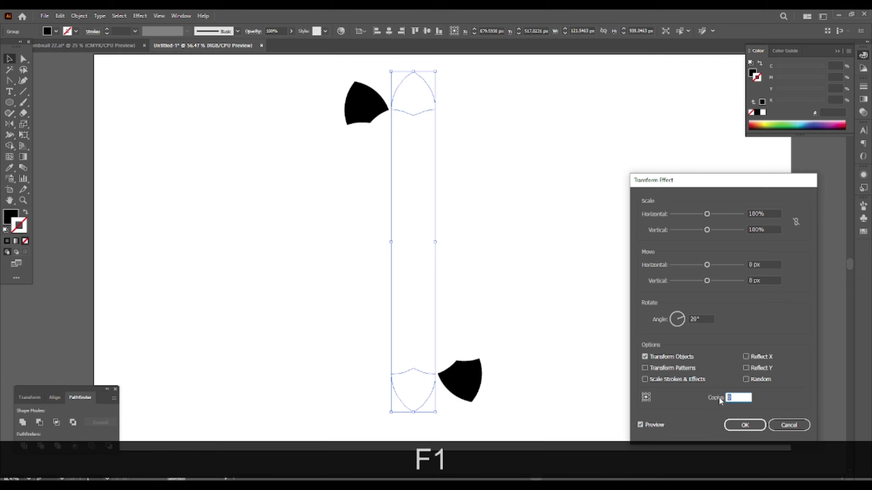
key("Up")
key("Up")
key("Up")
key("Up")
key("Up")
key("Up")
key("Up")
key("Up")
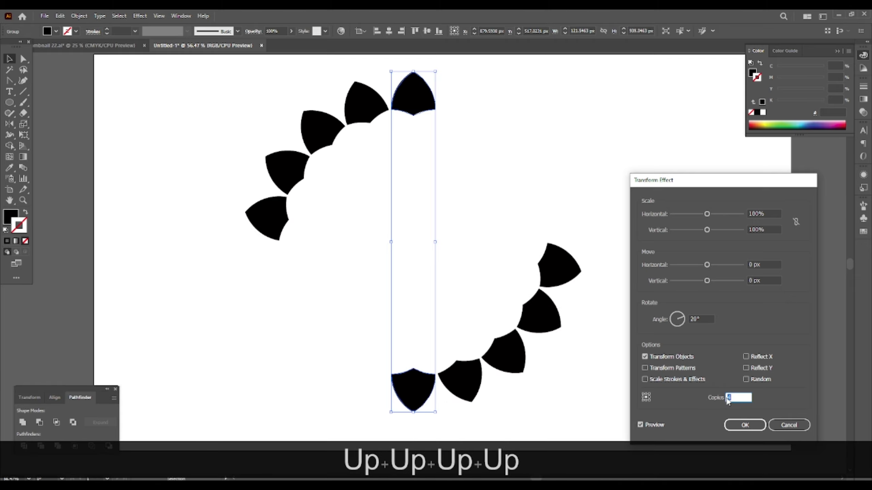
key("Up")
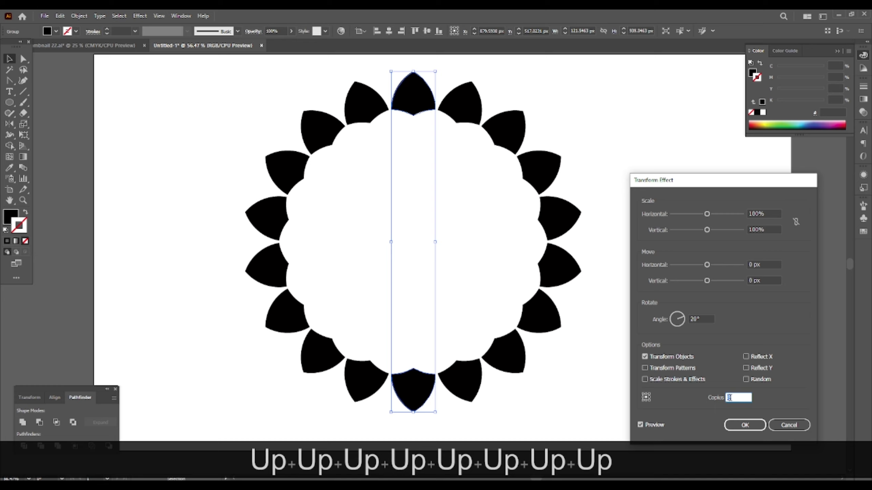
left_click(746, 425)
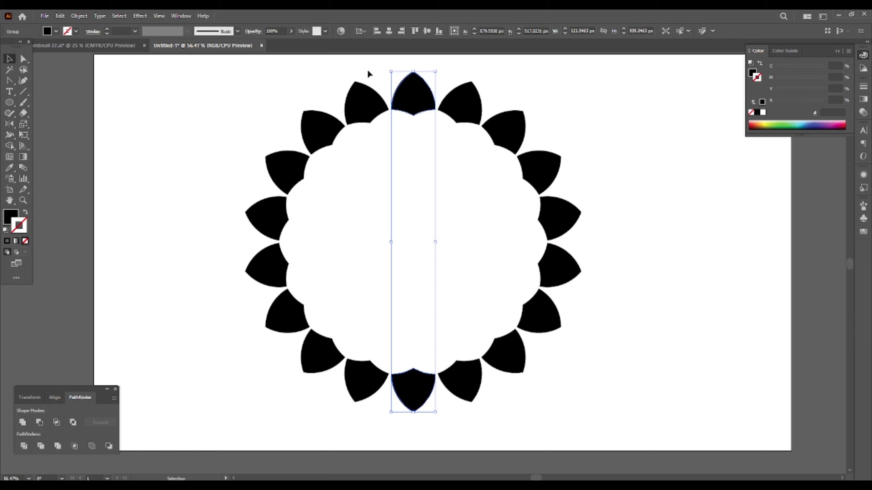
Step: Start a second Transform effect on the petal ring and set its horizontal scale to 90%
left_click(140, 16)
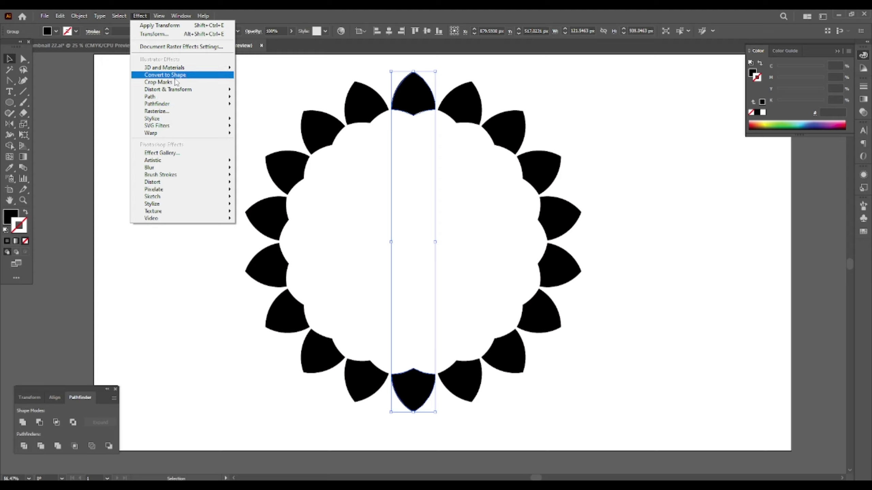
mouse_move(185, 94)
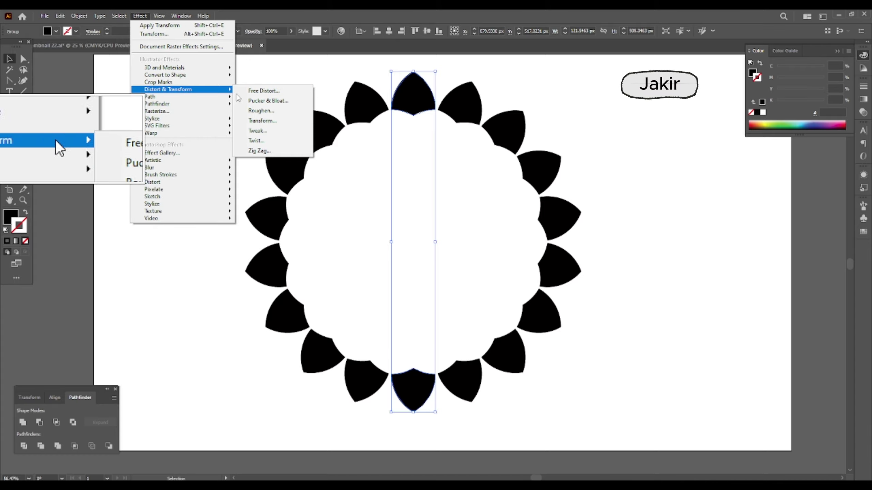
left_click(271, 121)
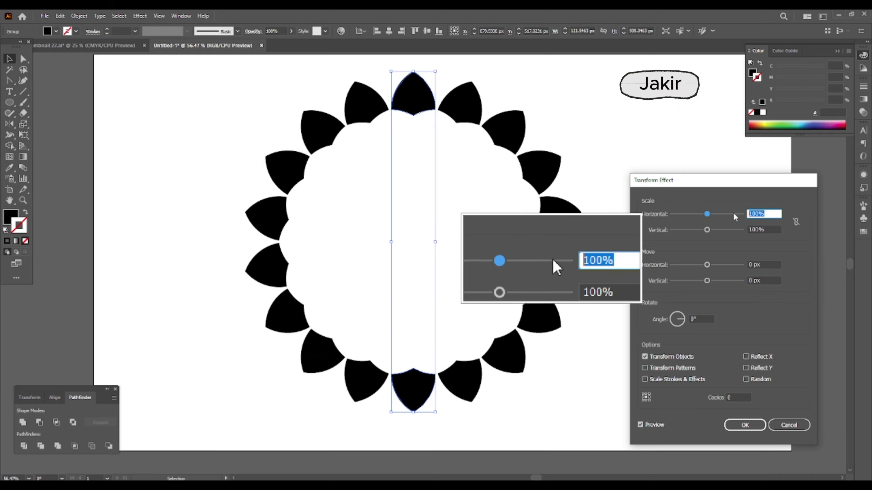
key("Down")
key("Down")
key("Down")
key("Down")
key("Down")
key("Down")
key("Down")
key("Down")
key("Down")
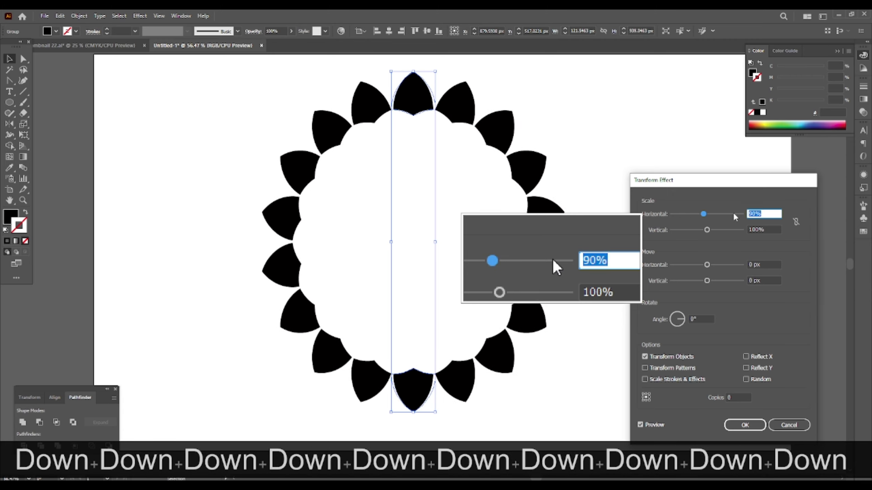
Step: Set the vertical scale of the second Transform effect to 90%
left_click(707, 230)
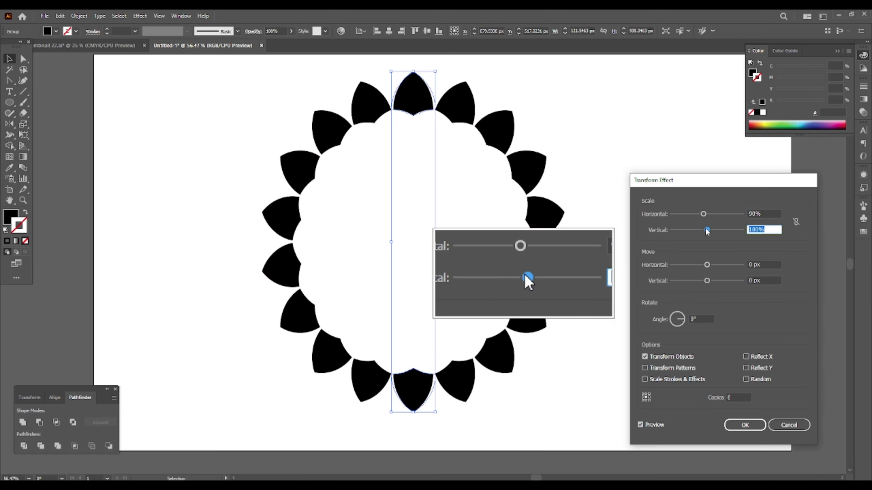
key("Down")
key("Down")
key("Down")
key("Down")
key("Down")
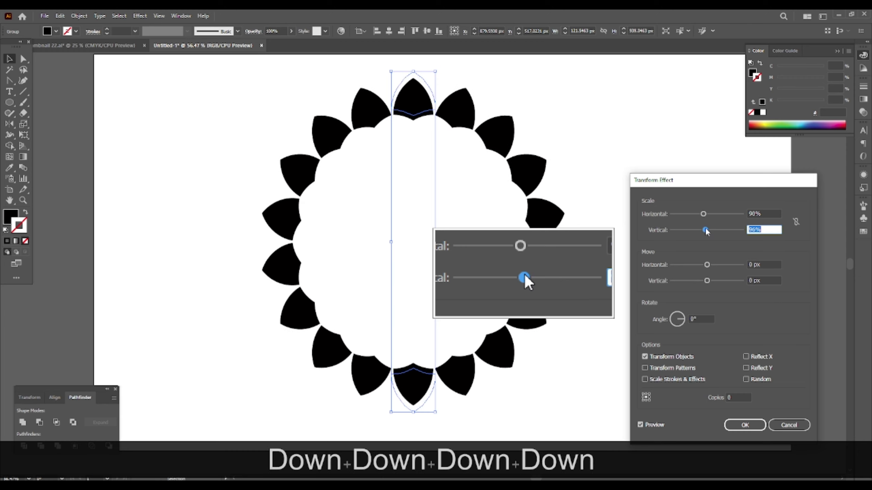
key("Down")
key("Down")
key("Down")
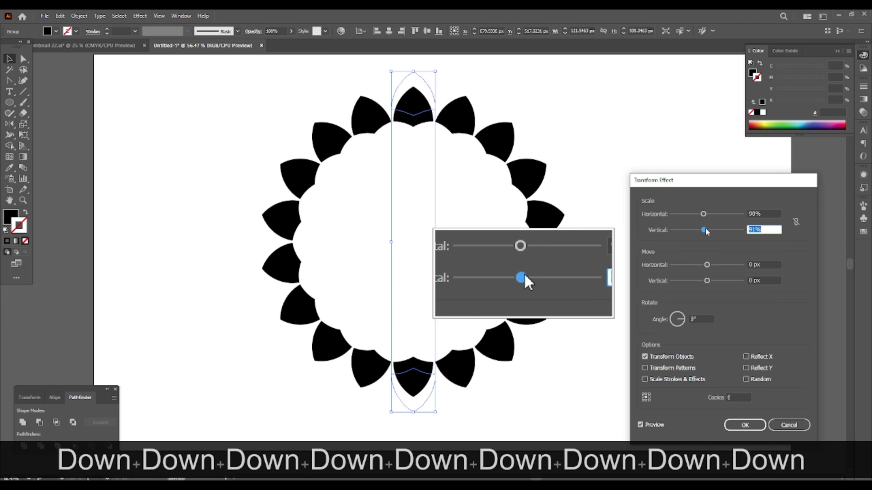
key("Down")
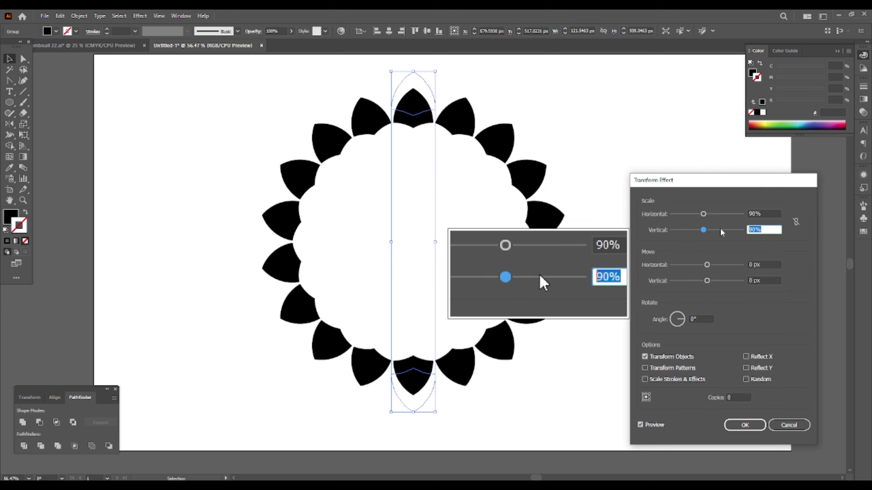
Step: Reduce the vertical scale of the second Transform effect to 73%
key("Down")
key("Down")
key("Down")
key("Down")
key("Down")
key("Down")
key("Down")
key("Down")
key("Down")
key("Down")
key("Down")
key("Down")
key("Down")
key("Down")
key("Down")
key("Down")
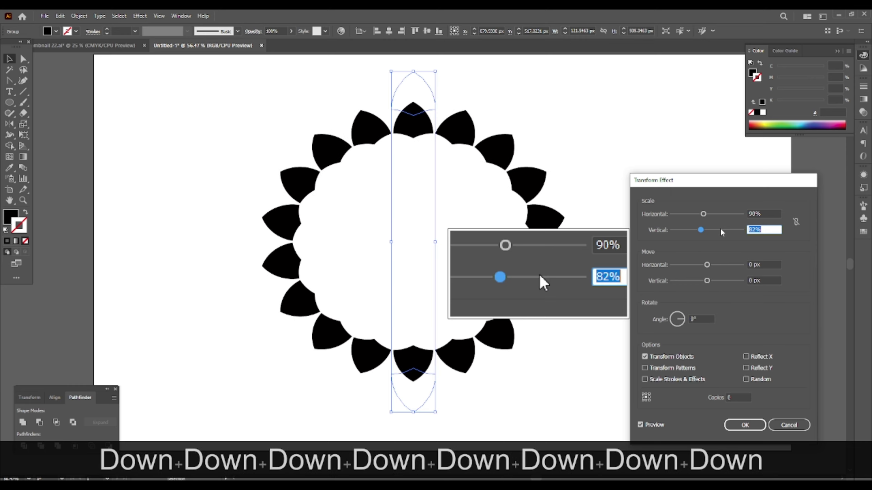
key("Down")
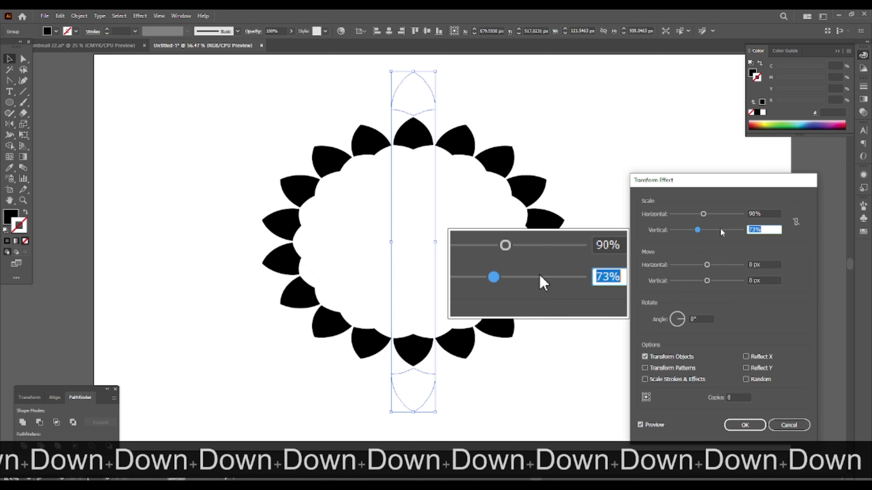
Step: Match the horizontal scale of the second Transform effect to the vertical one at 73%
left_click(763, 212)
left_click(707, 214)
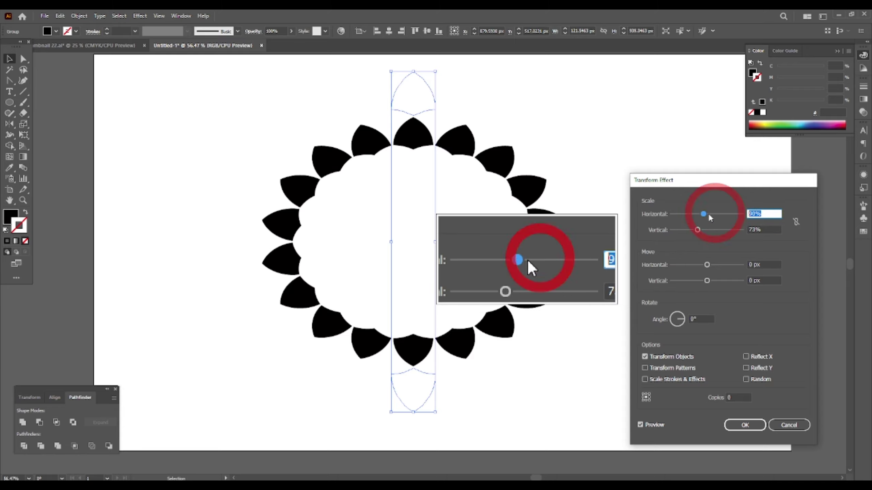
type("73")
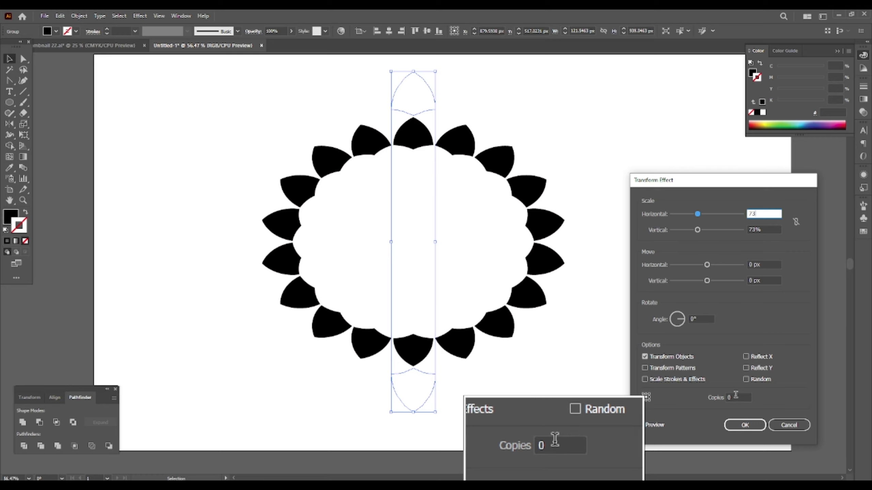
Step: Set the second Transform effect to 16 copies to fill the ring with smaller concentric petal rings
left_click(735, 396)
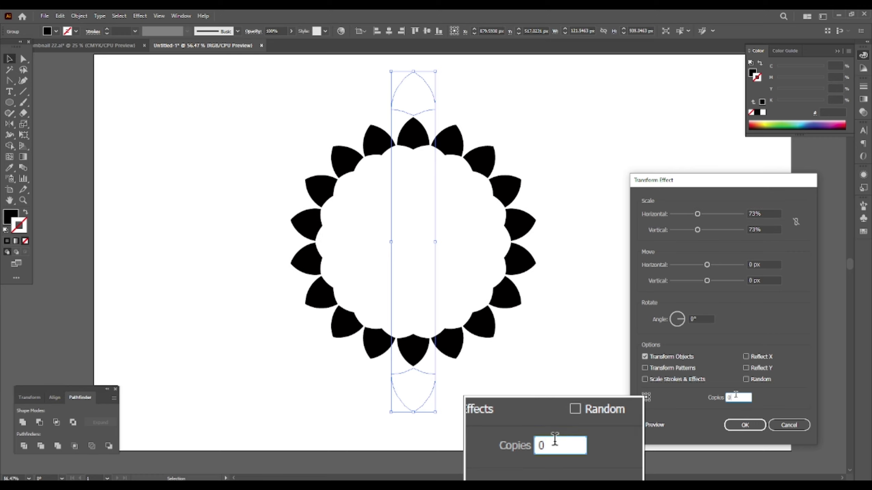
key("F1")
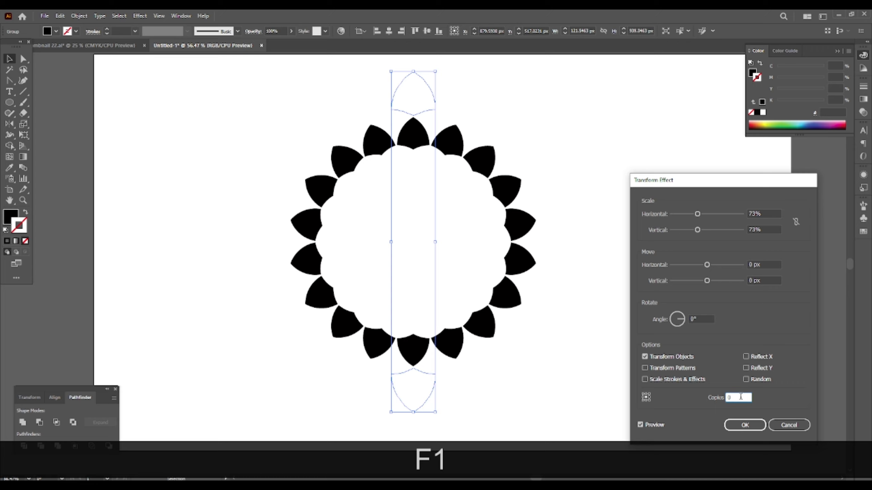
key("Up")
key("Up")
key("Up")
key("Up")
key("Up")
key("Up")
key("Up")
key("Up")
key("Up")
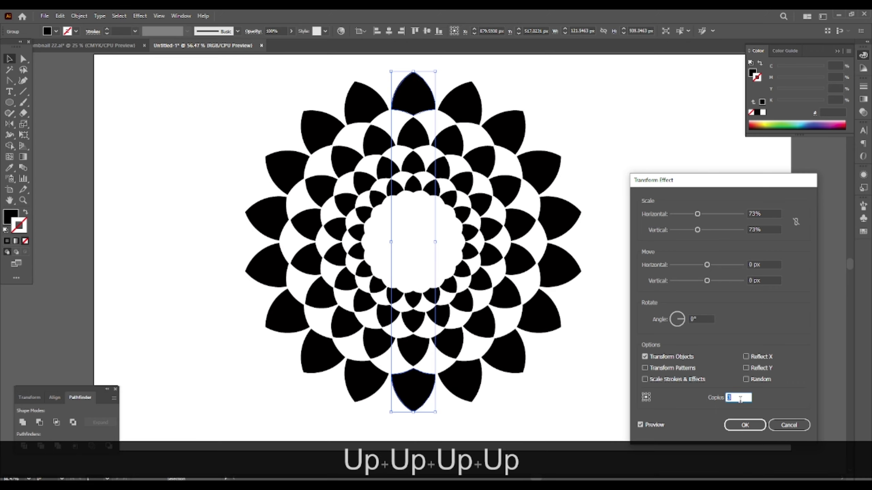
key("Up")
key("Up")
key("Up")
key("Up")
key("Up")
key("Up")
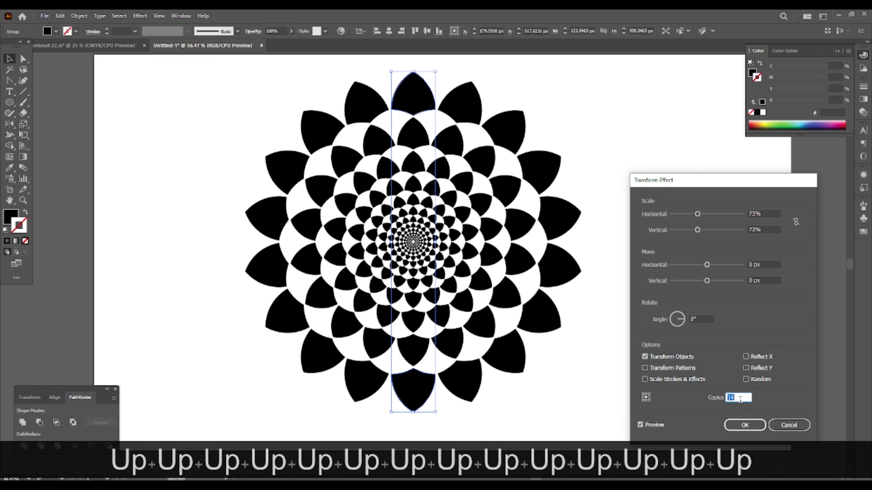
key("Up")
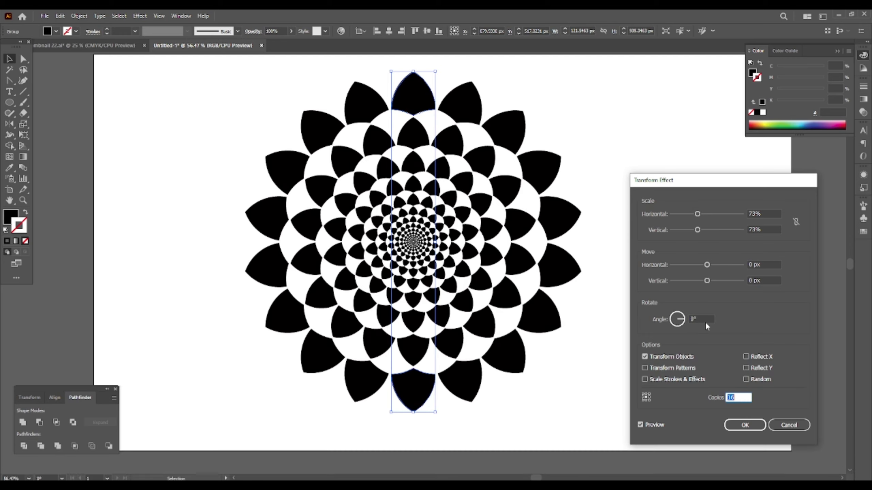
Step: Set the rotation angle of the second Transform effect to 11° so the inner petal rings are staggered
key("F1")
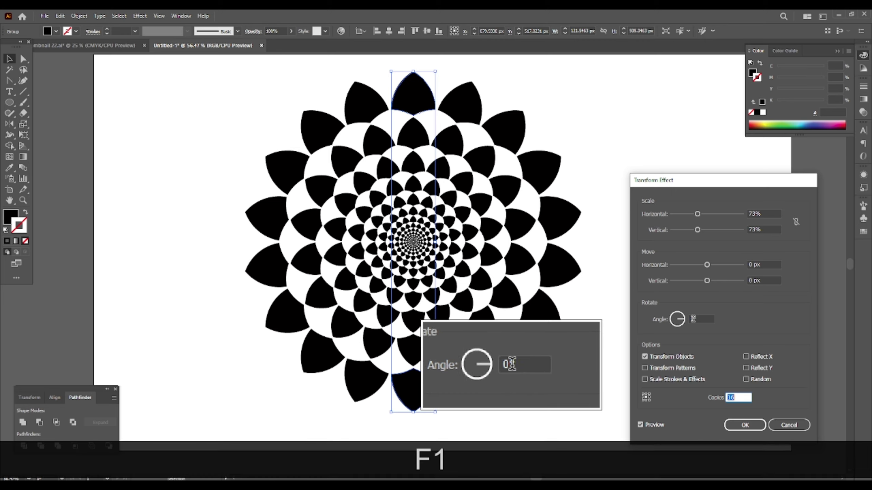
left_click(688, 319)
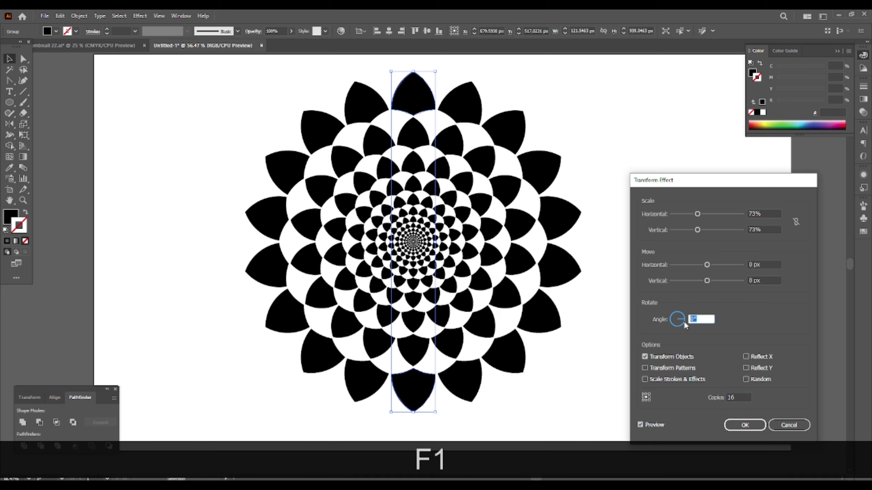
key("Up")
key("Up")
key("Up")
key("Up")
key("Up")
key("Up")
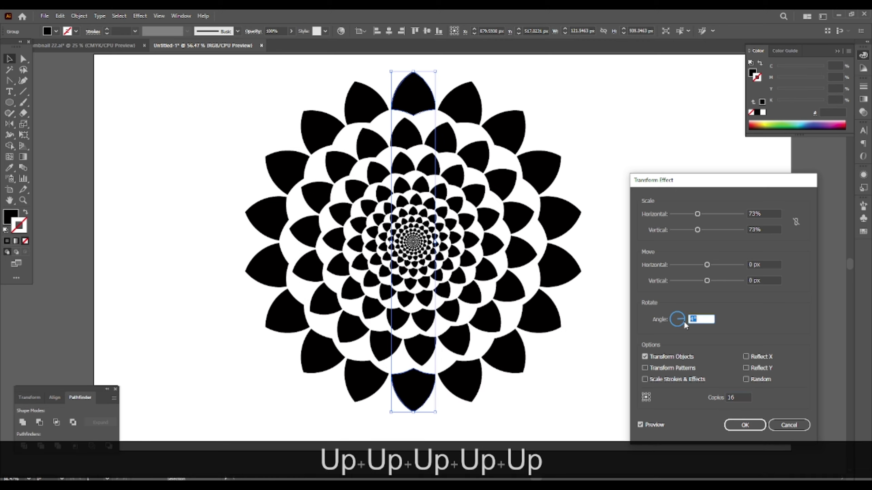
key("Up")
key("Up")
key("Up")
key("Up")
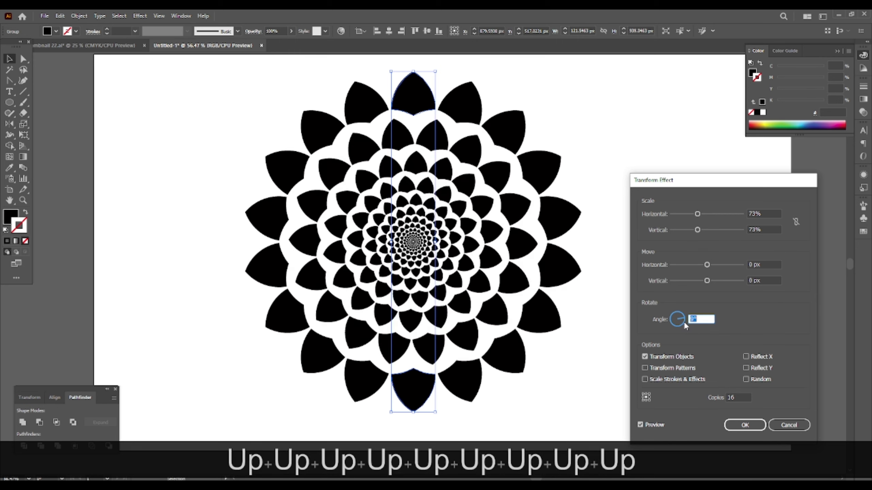
key("Up")
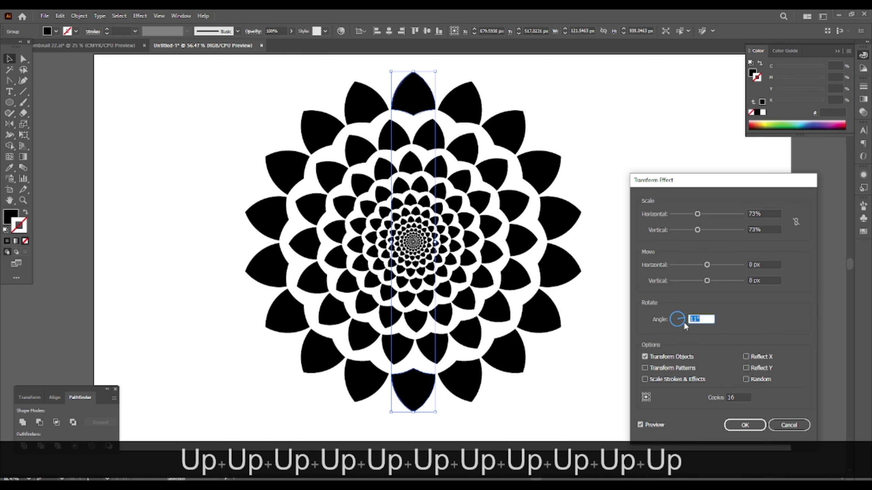
Step: Increase the horizontal scale of the second Transform effect to 77%
left_click(764, 214)
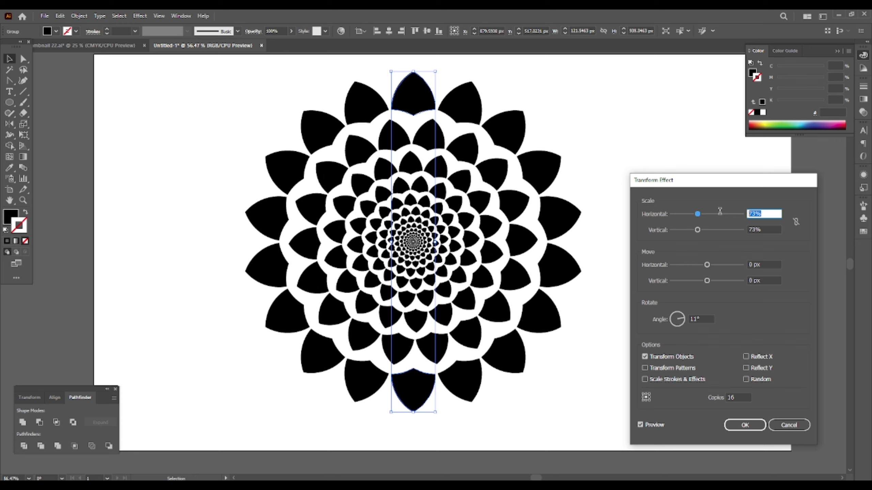
key("Up")
key("Up")
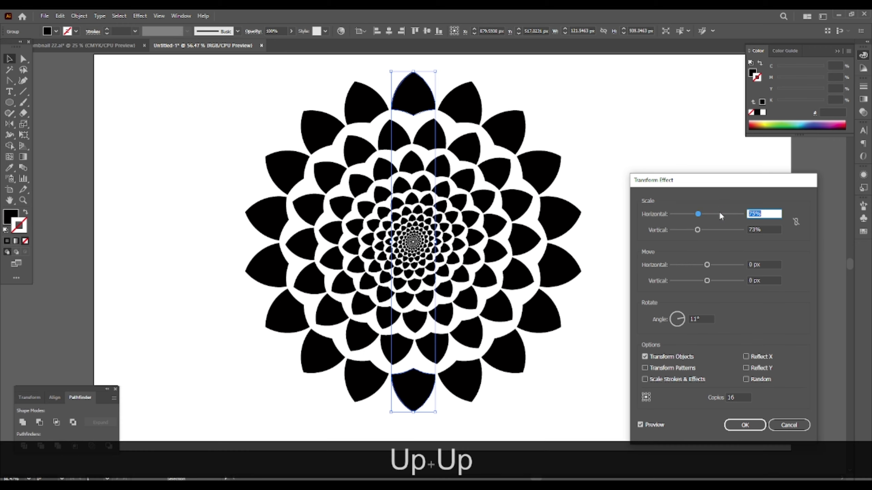
key("Up")
key("Up")
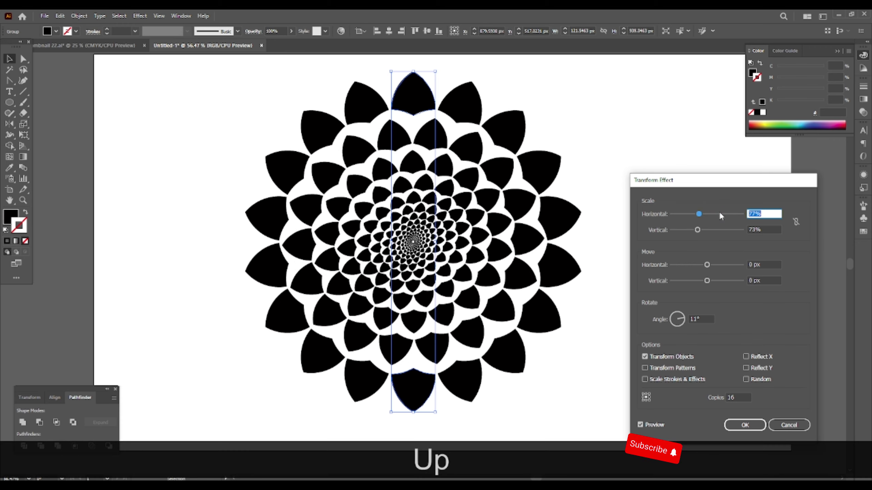
Step: Match the vertical scale of the second Transform effect at 77% and apply the effect
left_click(765, 227)
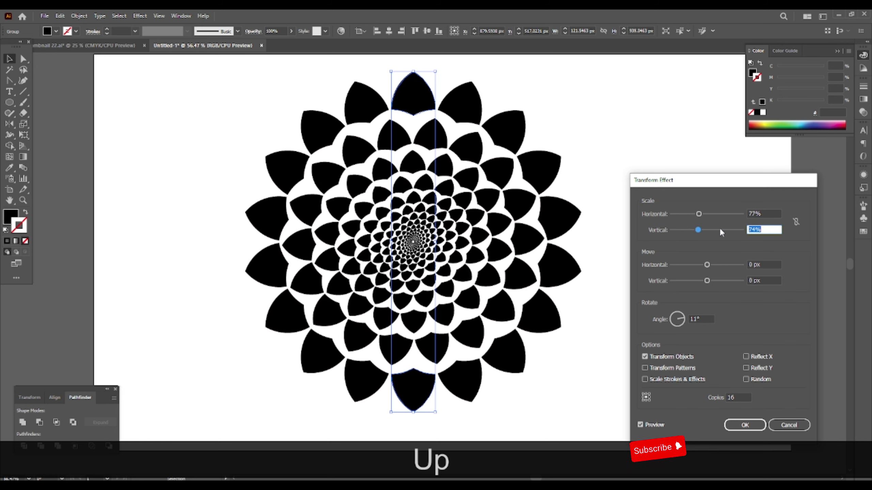
key("Up")
key("Up")
key("Up")
key("Up")
key("Up")
key("Down")
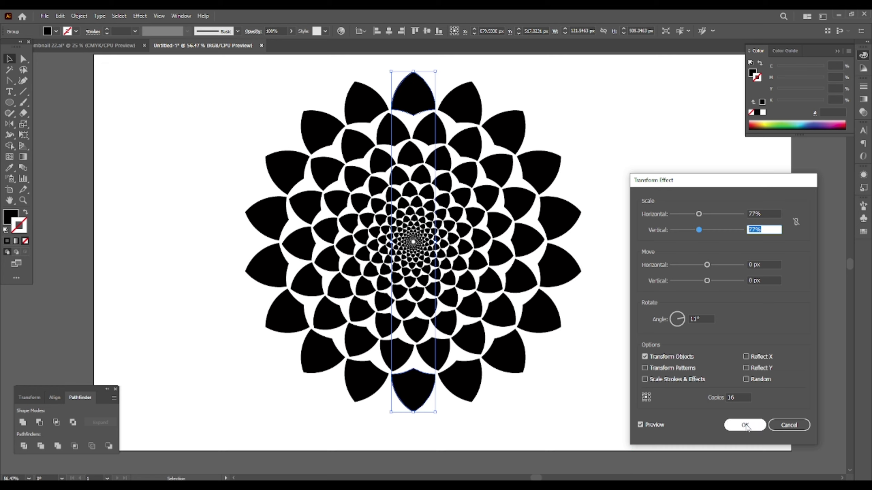
left_click(745, 426)
Step: Expand the appearance of the mandala and unite all of its petal shapes with Pathfinder
left_click(79, 16)
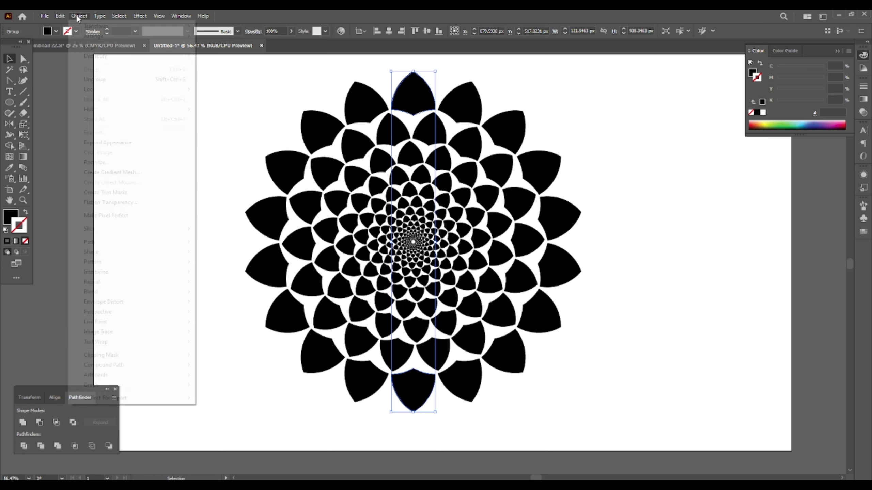
left_click(104, 144)
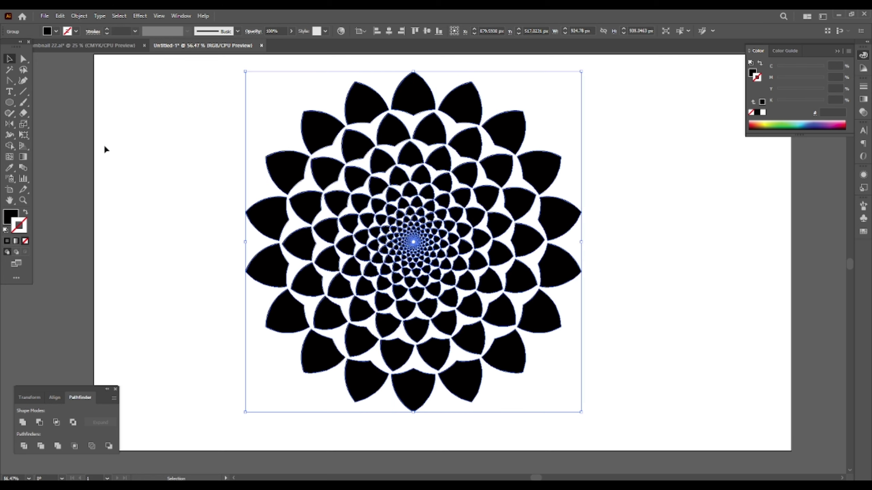
key("space")
mouse_move(490, 199)
left_mouse_down()
mouse_move(489, 181)
mouse_move(486, 196)
left_mouse_up()
left_click_drag(224, 107, 595, 386)
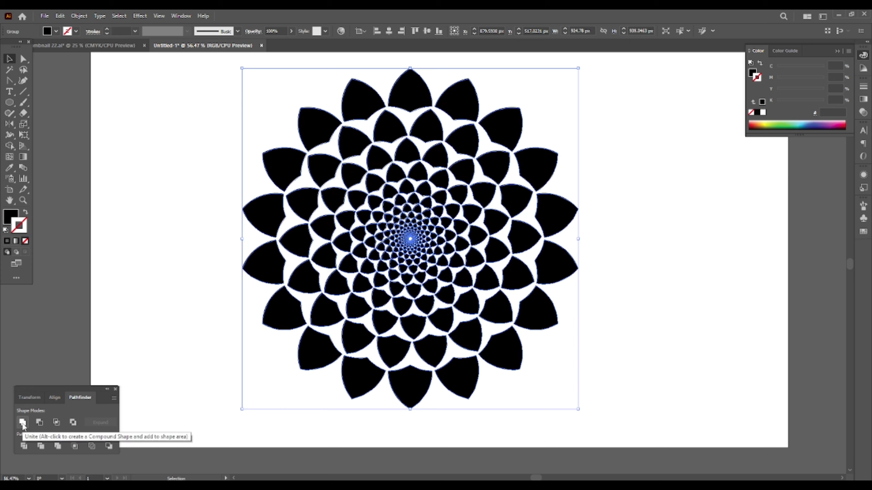
key("F1")
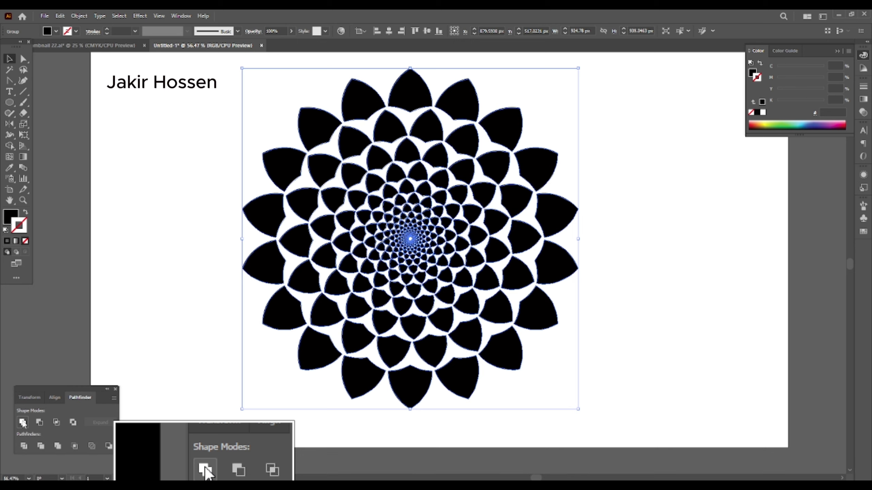
left_click(23, 422)
key("F1")
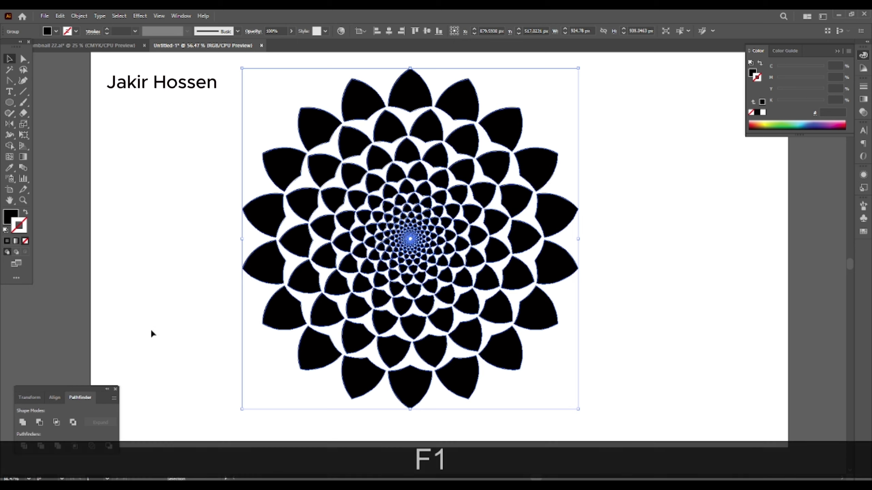
Step: Ungroup the united mandala into separate petals and clear the selection
left_click(164, 206)
left_click(278, 221)
right_click(274, 219)
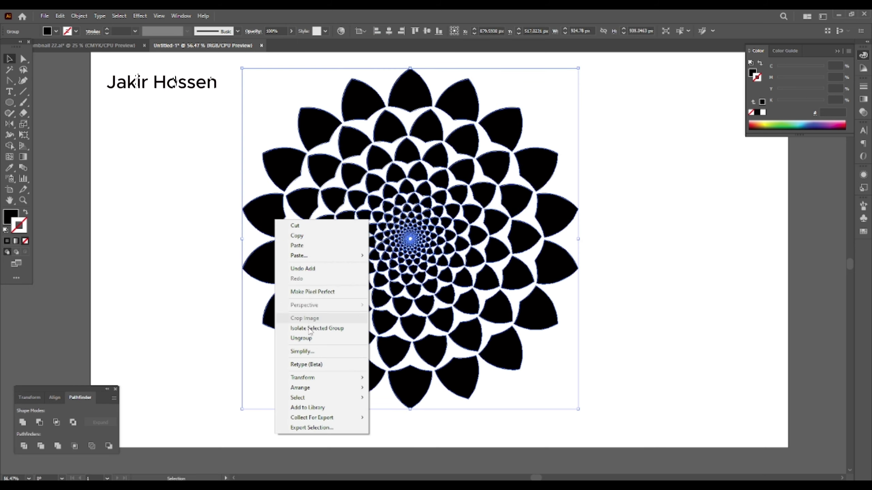
left_click(308, 337)
left_click(203, 143)
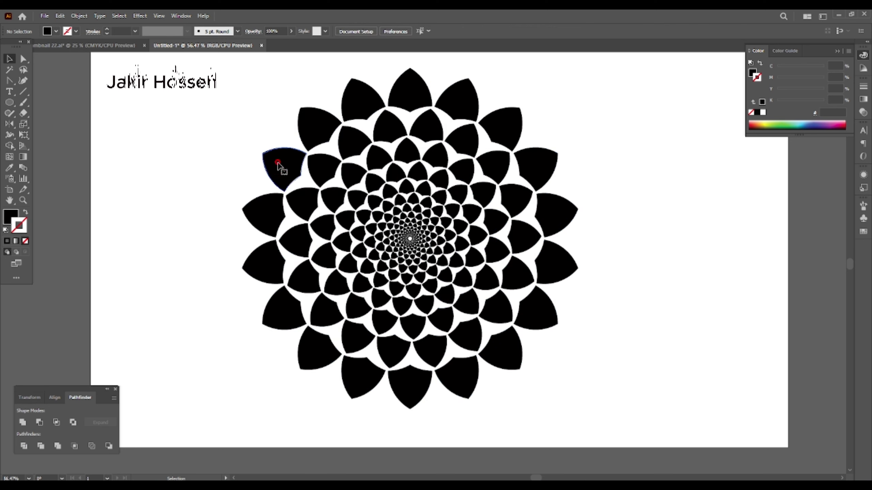
Step: Select all the petals and choose the bright red-to-purple color group among the swatches
left_click_drag(217, 83, 600, 388)
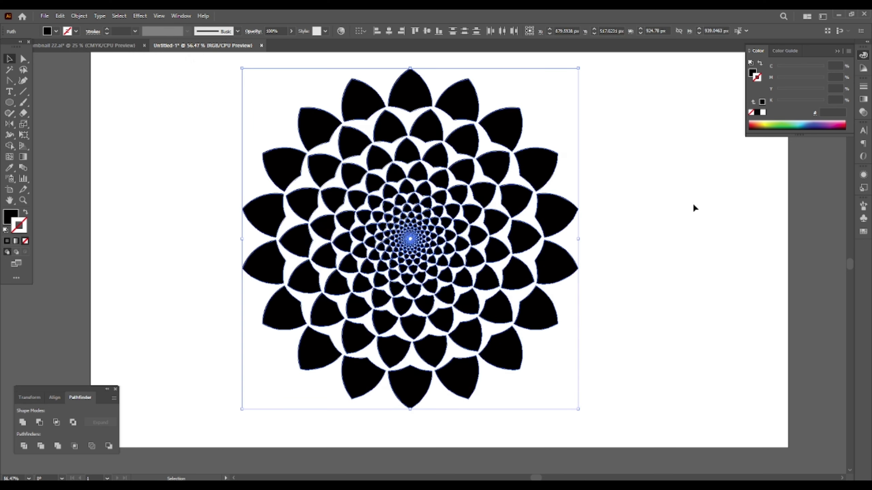
left_click(865, 208)
left_click(799, 202)
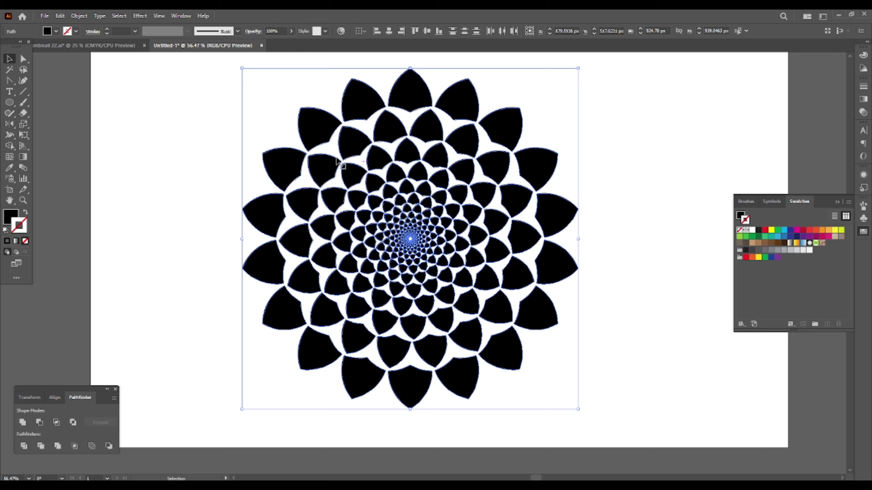
left_click_drag(314, 144, 609, 411)
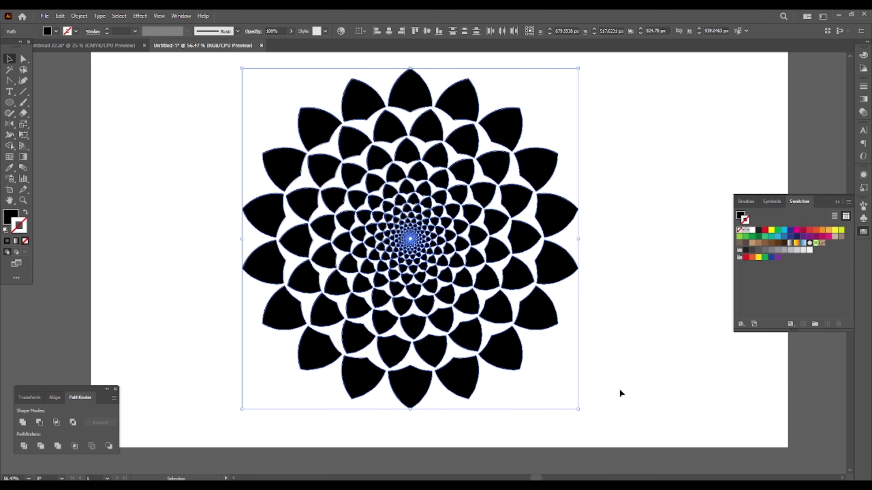
left_click(739, 258)
Step: Run the RandomSwatchesFill script to color the selected petals randomly from the chosen color group
key("F1")
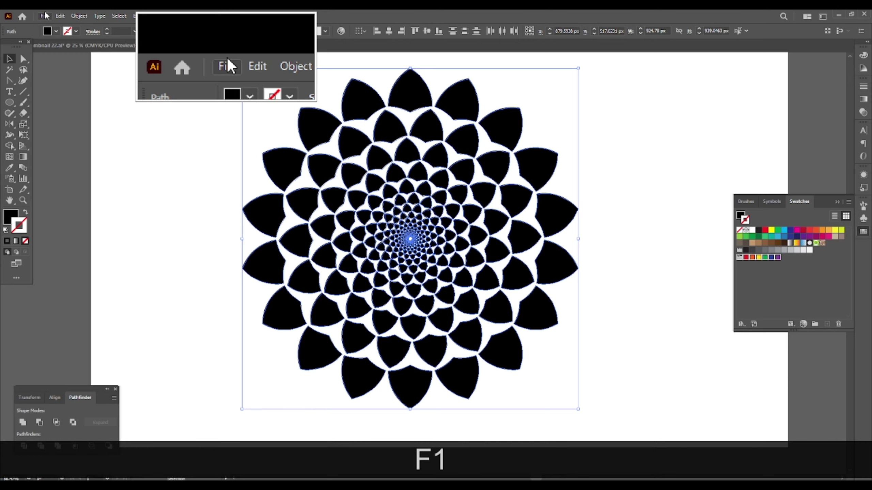
left_click(44, 16)
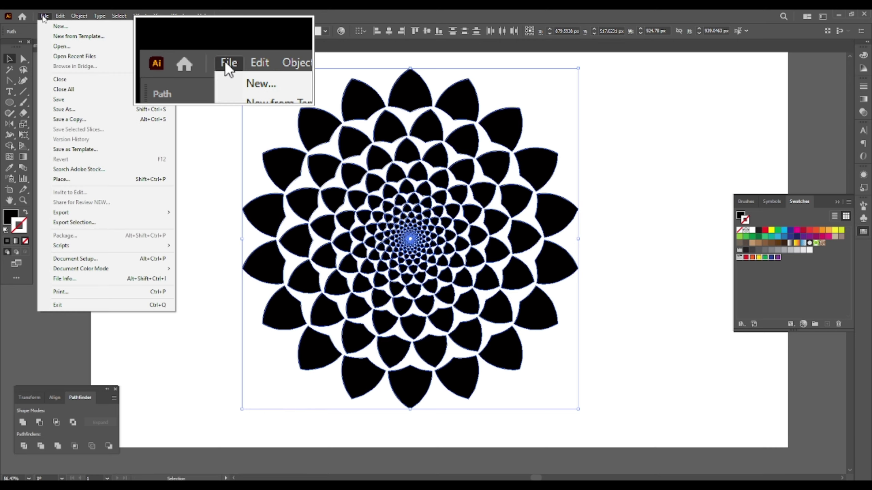
mouse_move(64, 249)
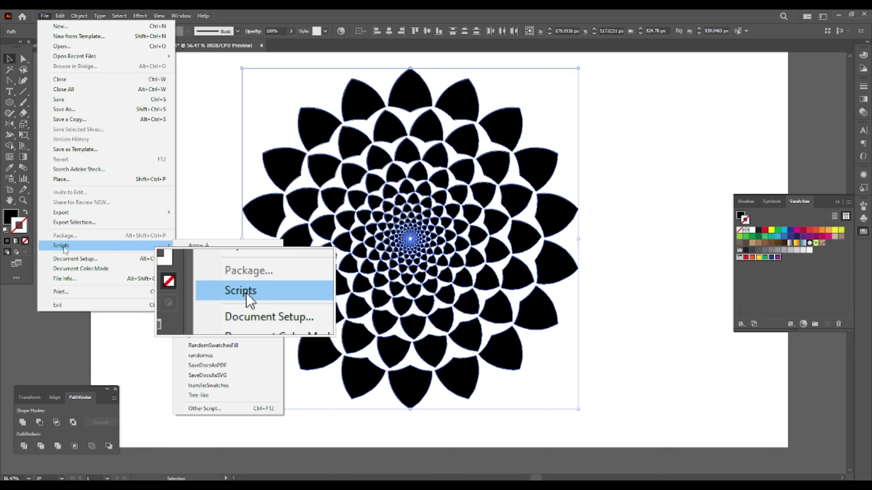
key("F1")
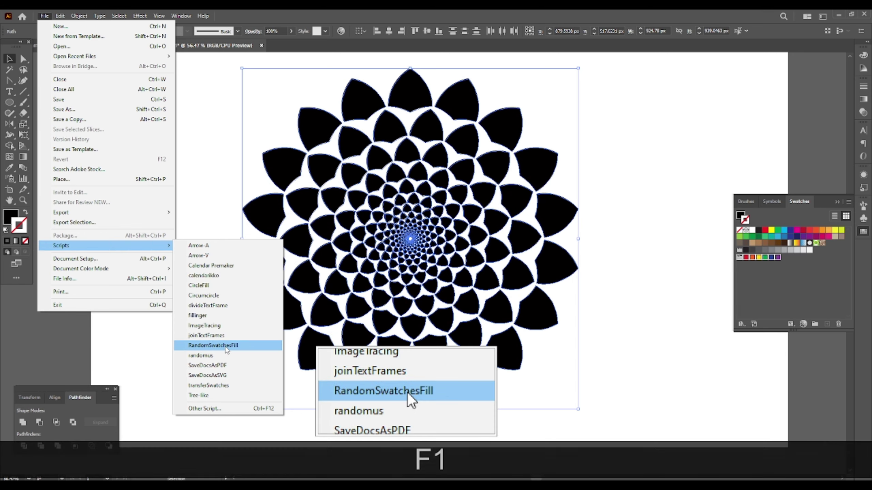
left_click(225, 347)
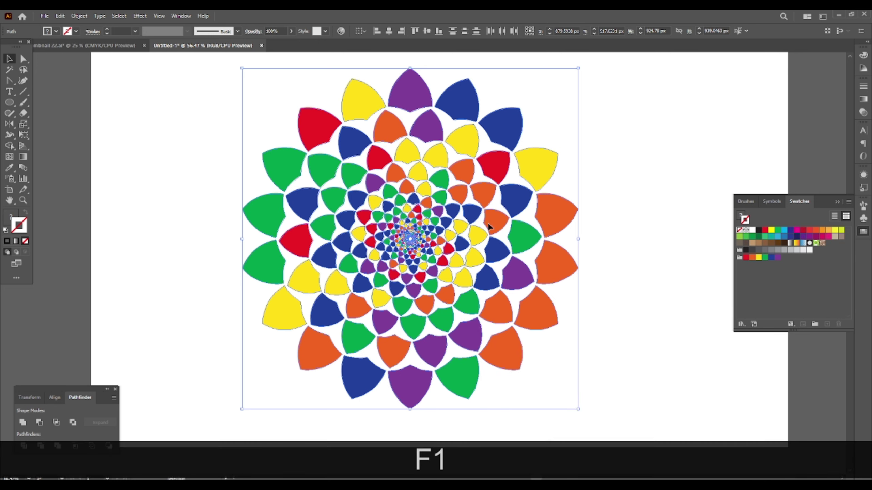
Step: Deselect the mandala, then select all of its colored petals again
left_click(614, 203)
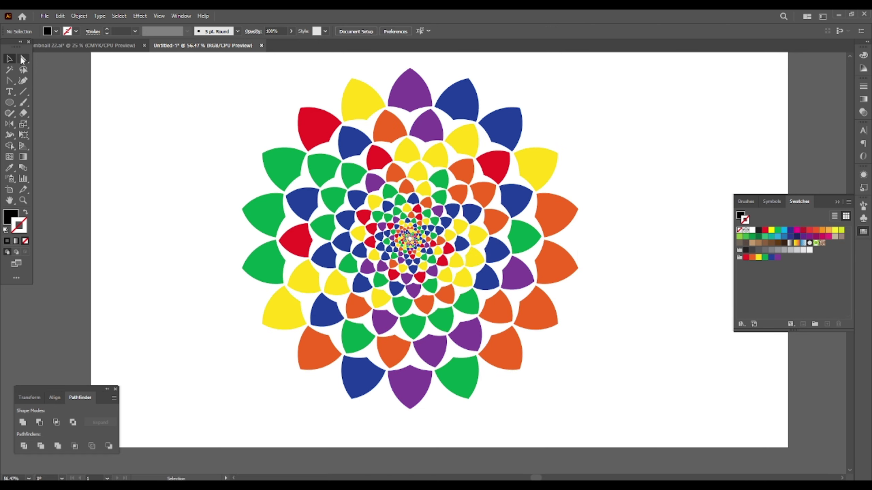
left_click_drag(227, 72, 606, 400)
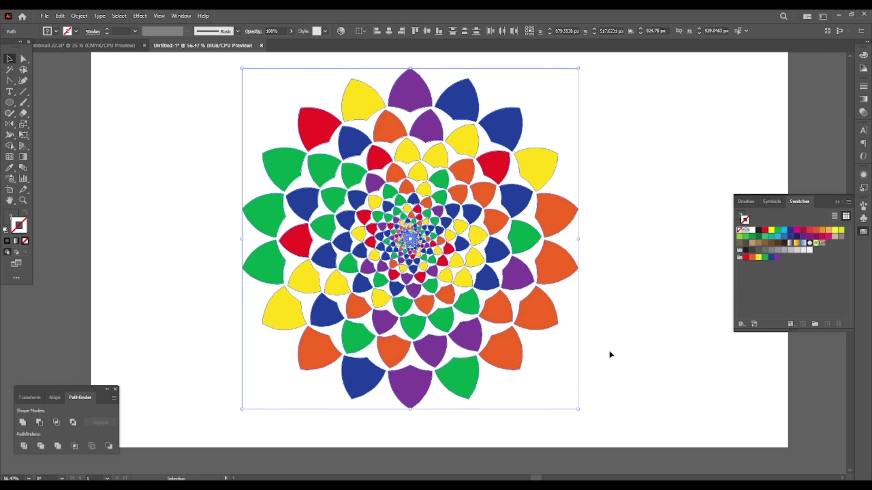